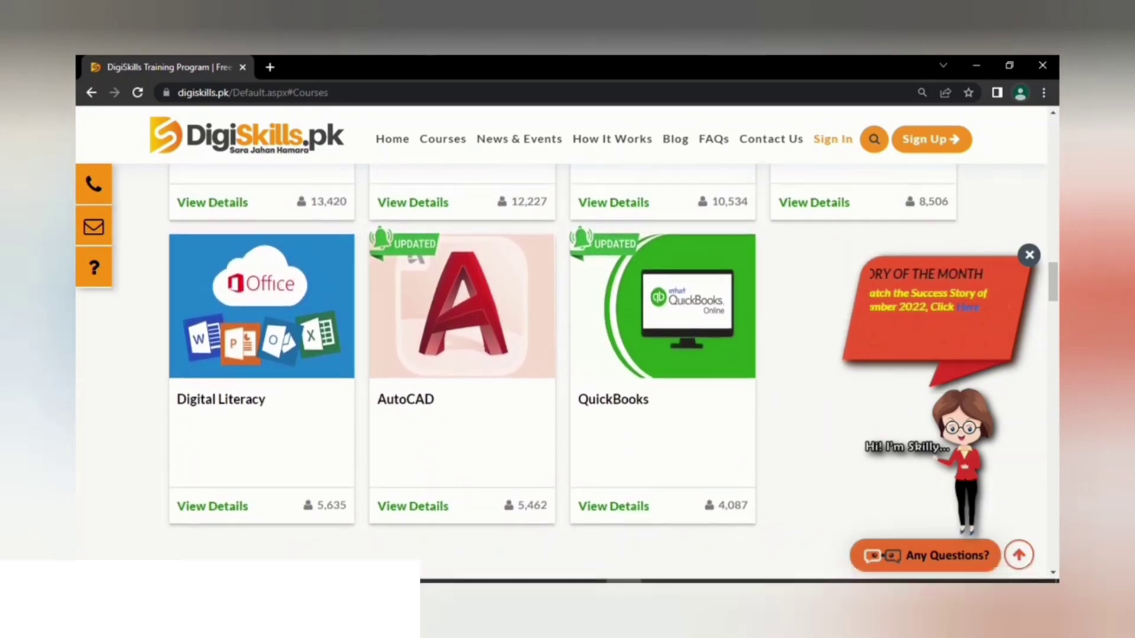
Step: Browse the News & Events and How It Works pages
scroll(461, 331, "up", 20)
left_click(519, 138)
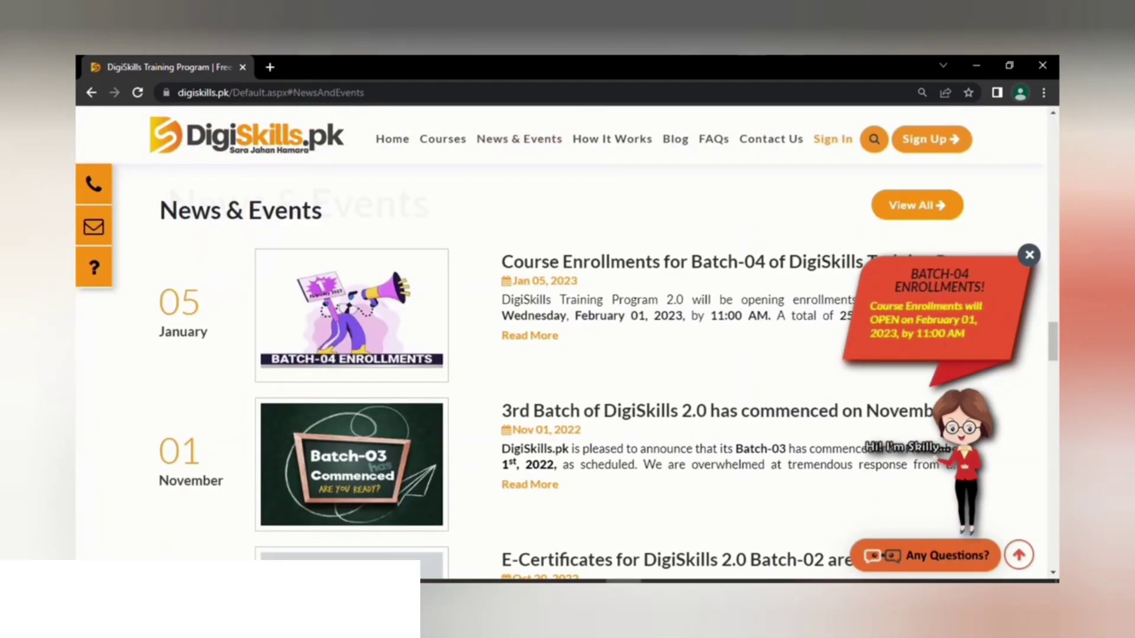
left_click(613, 139)
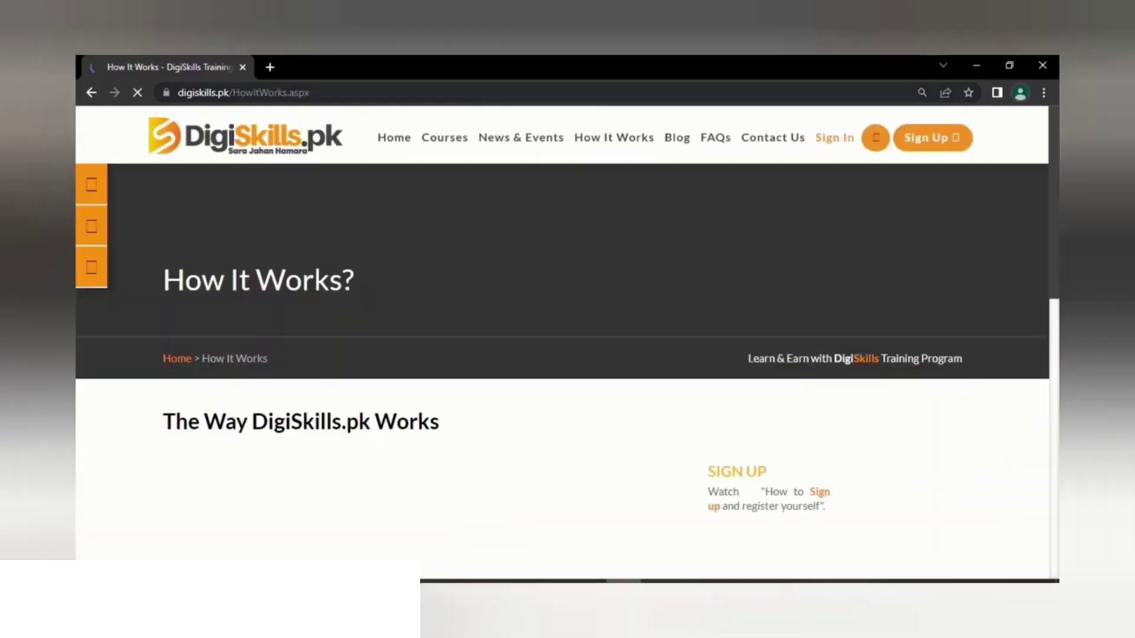
scroll(568, 367, "down", 5)
scroll(568, 367, "up", 7)
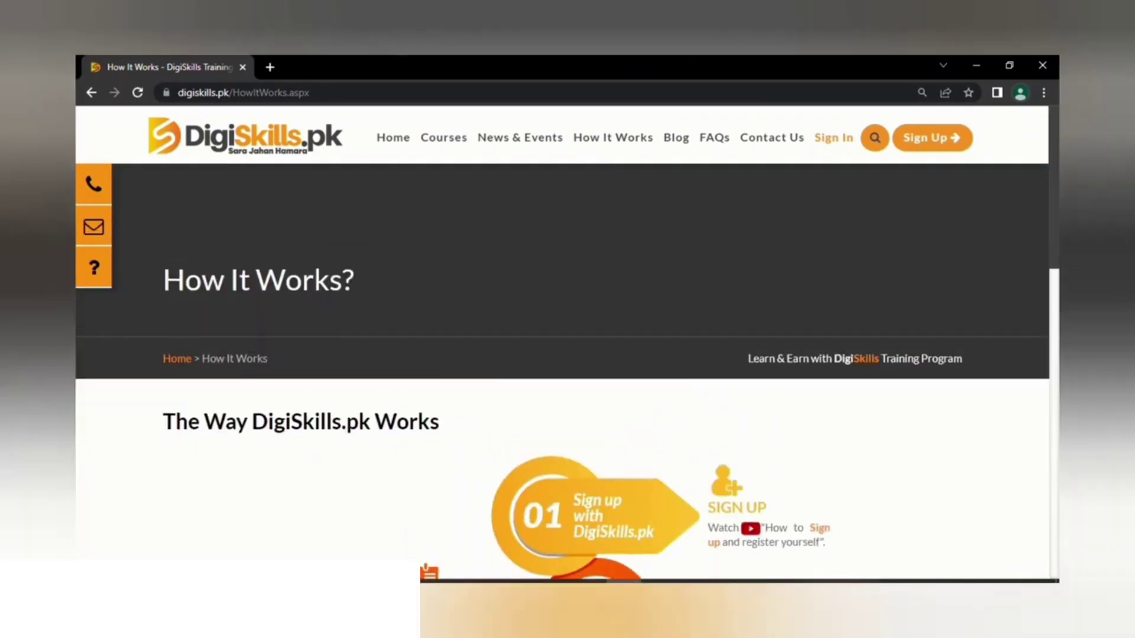
scroll(567, 366, "down", 11)
scroll(567, 367, "up", 5)
scroll(568, 367, "up", 5)
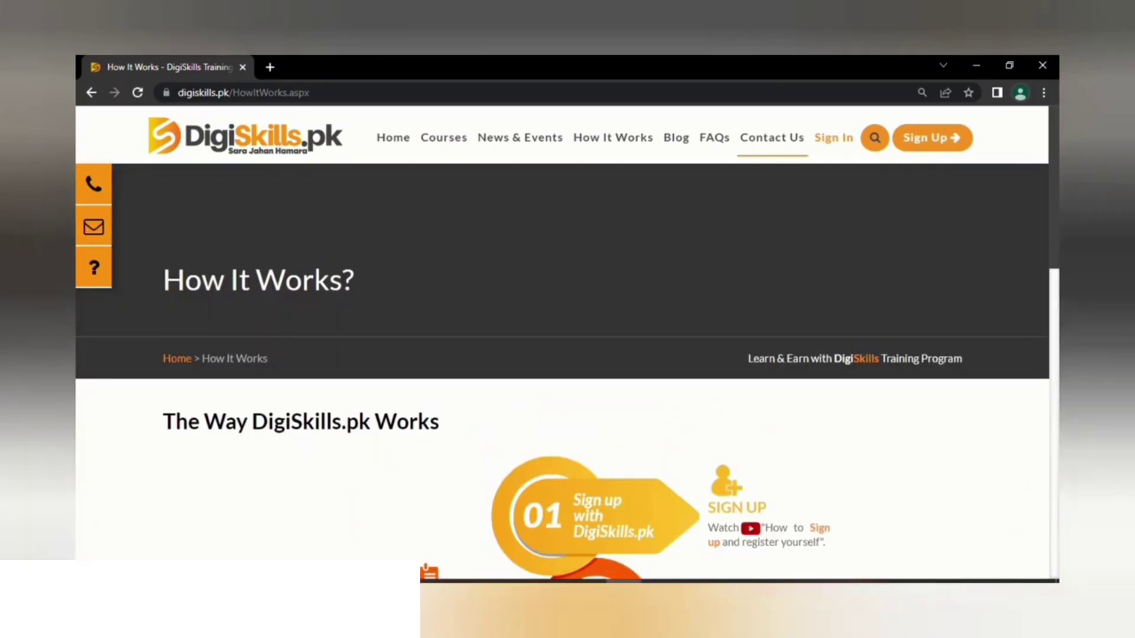
Step: Check the query topics on Contact Us, then go to the Trainee Sign up page
left_click(772, 137)
scroll(568, 367, "down", 12)
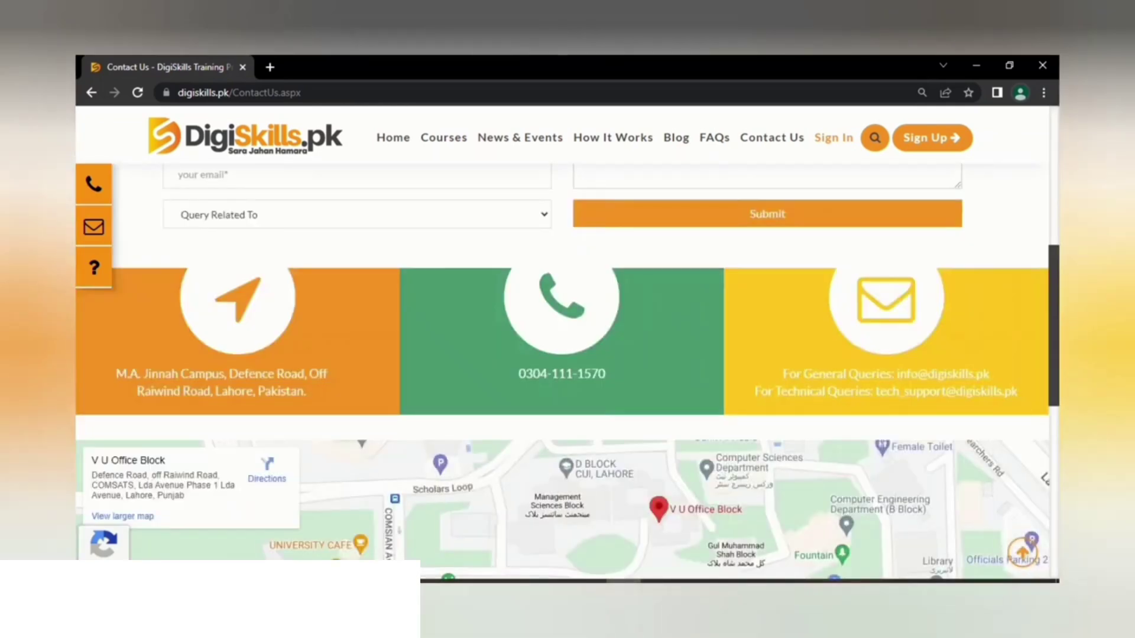
scroll(567, 366, "up", 8)
left_click(357, 390)
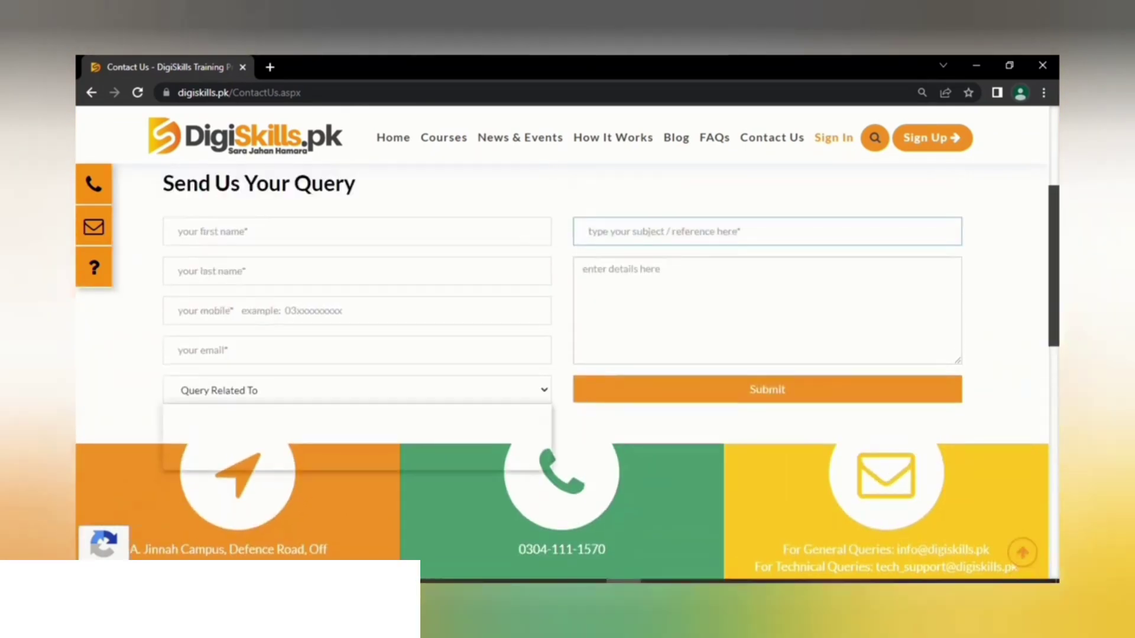
left_click(767, 311)
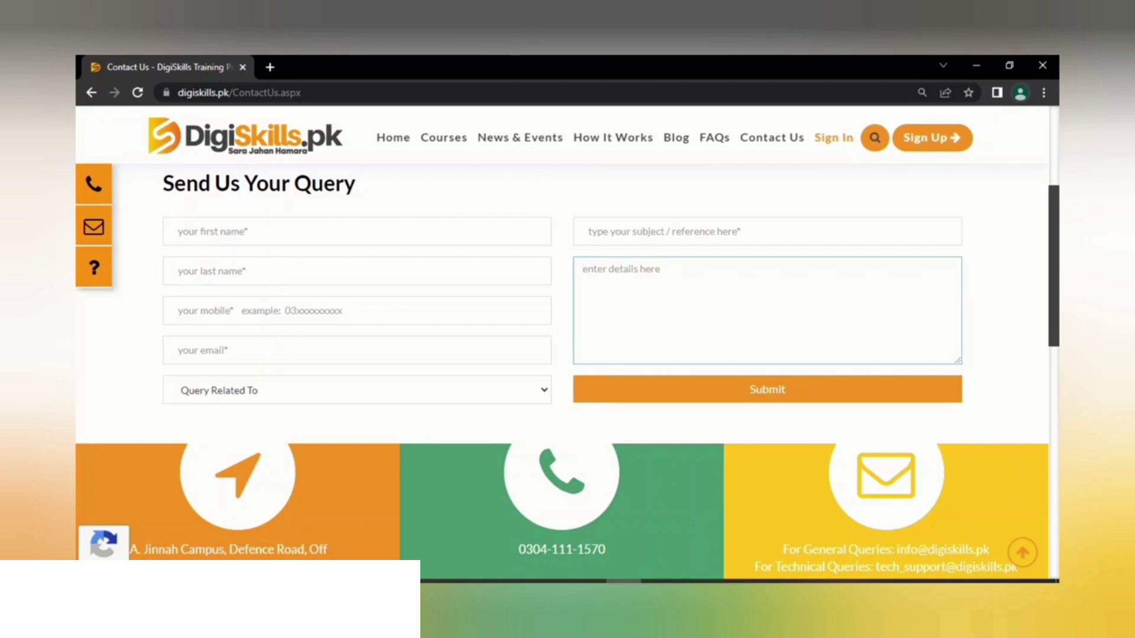
left_click(932, 138)
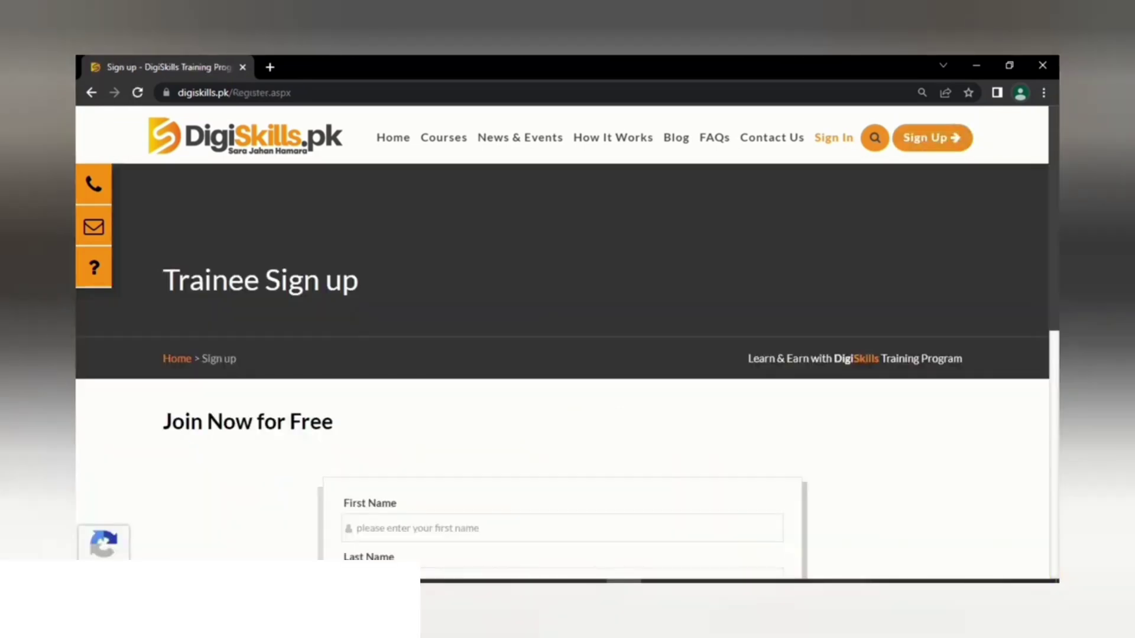
Step: Enter the trainee's first and last name, correcting the typos
scroll(561, 355, "down", 3)
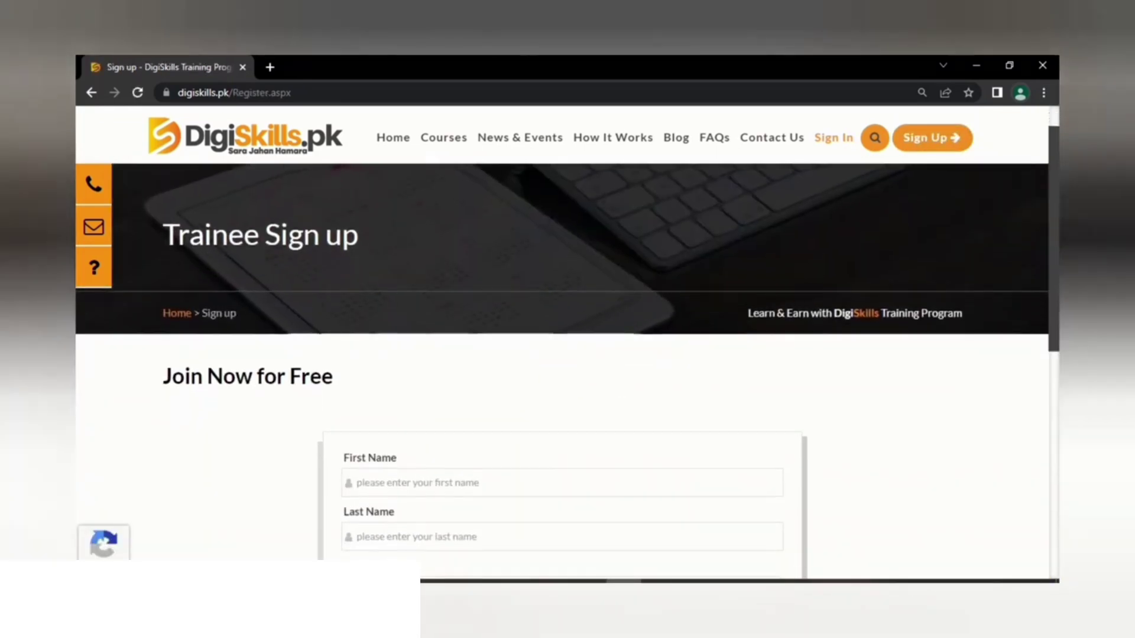
scroll(561, 354, "down", 1)
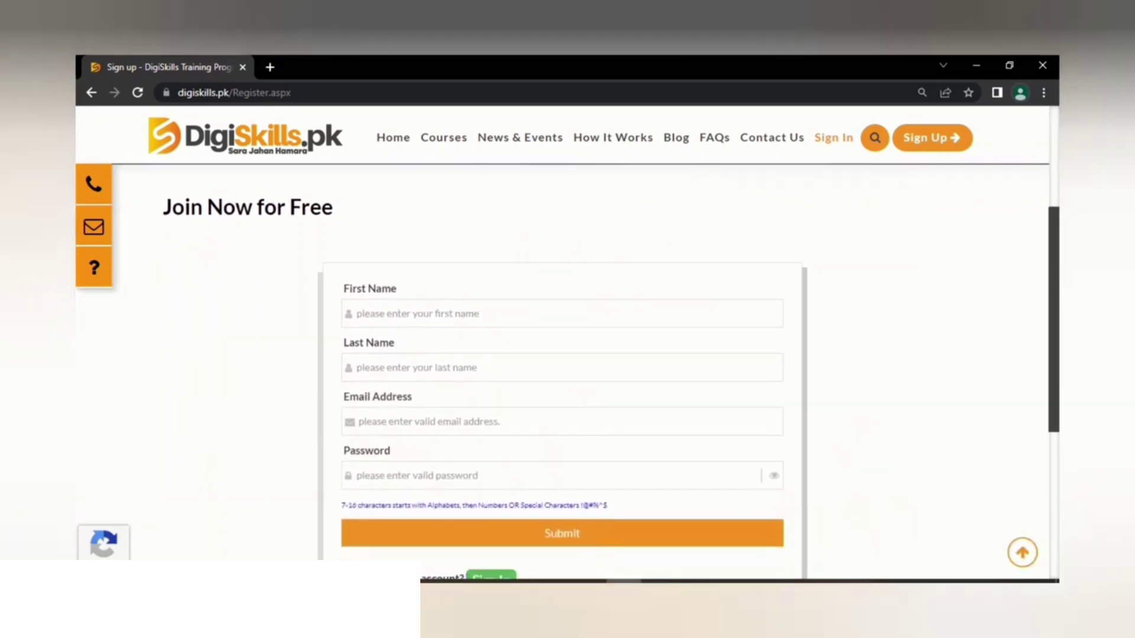
left_click(356, 313)
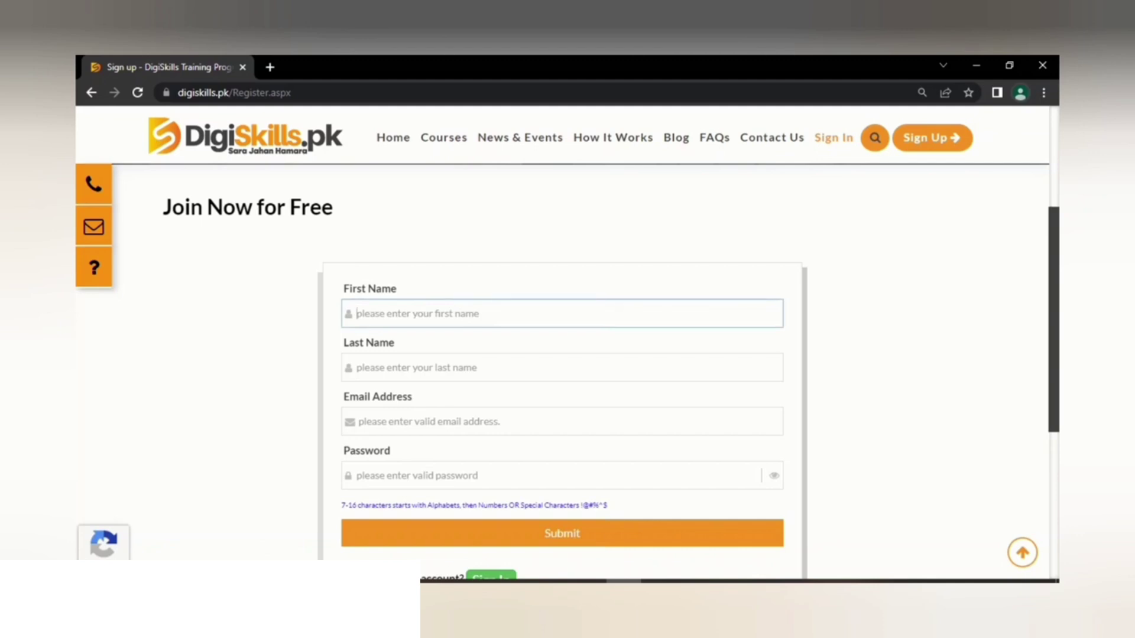
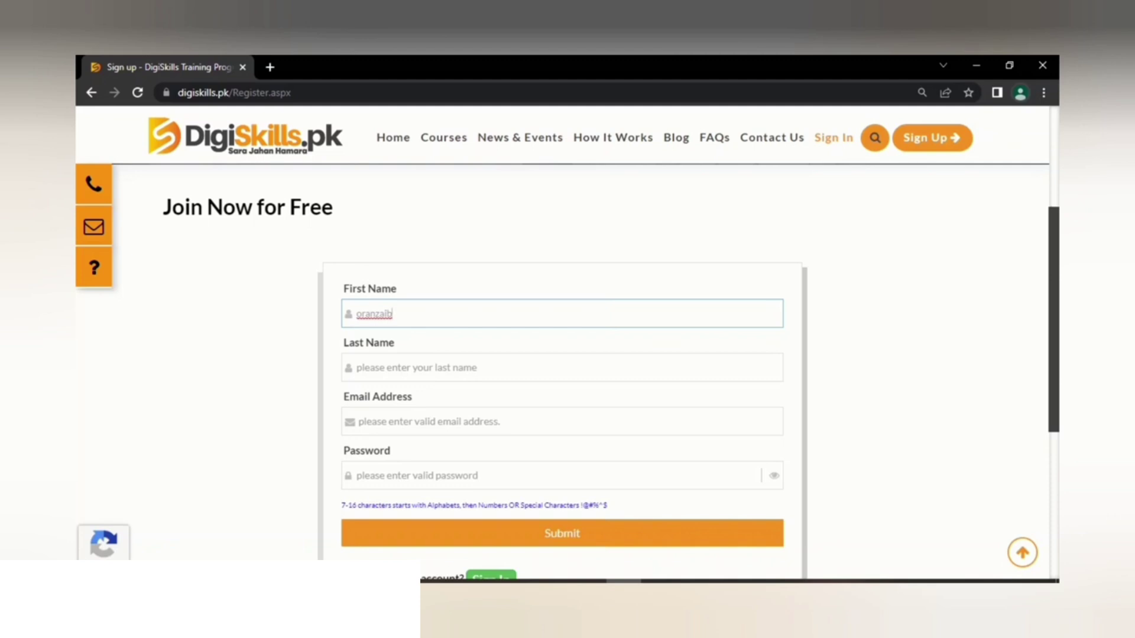
left_click(357, 368)
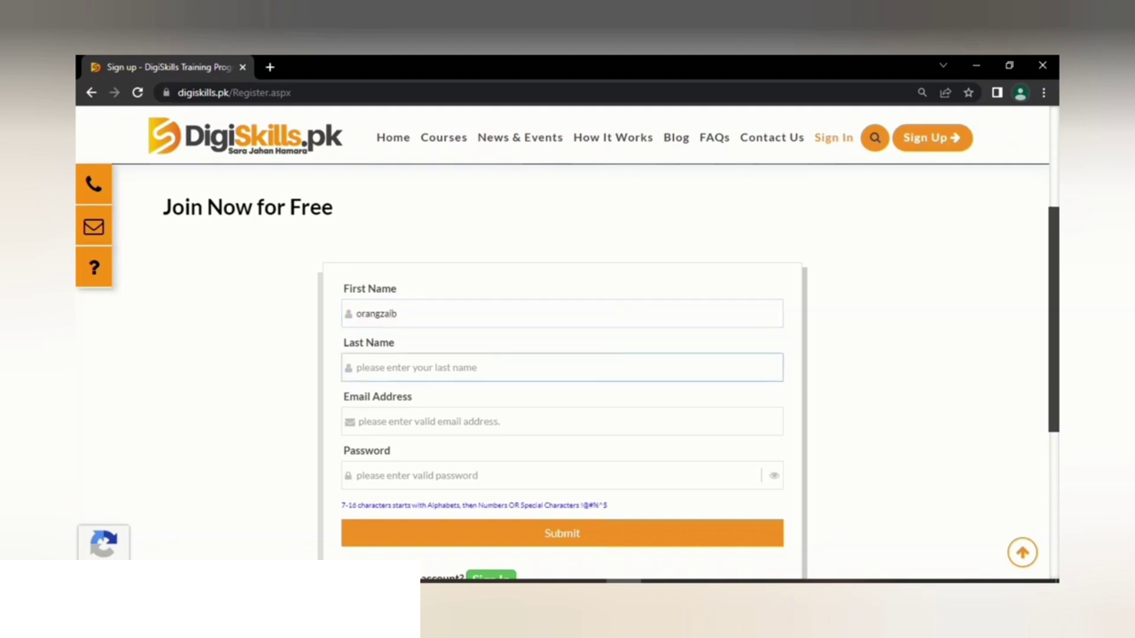
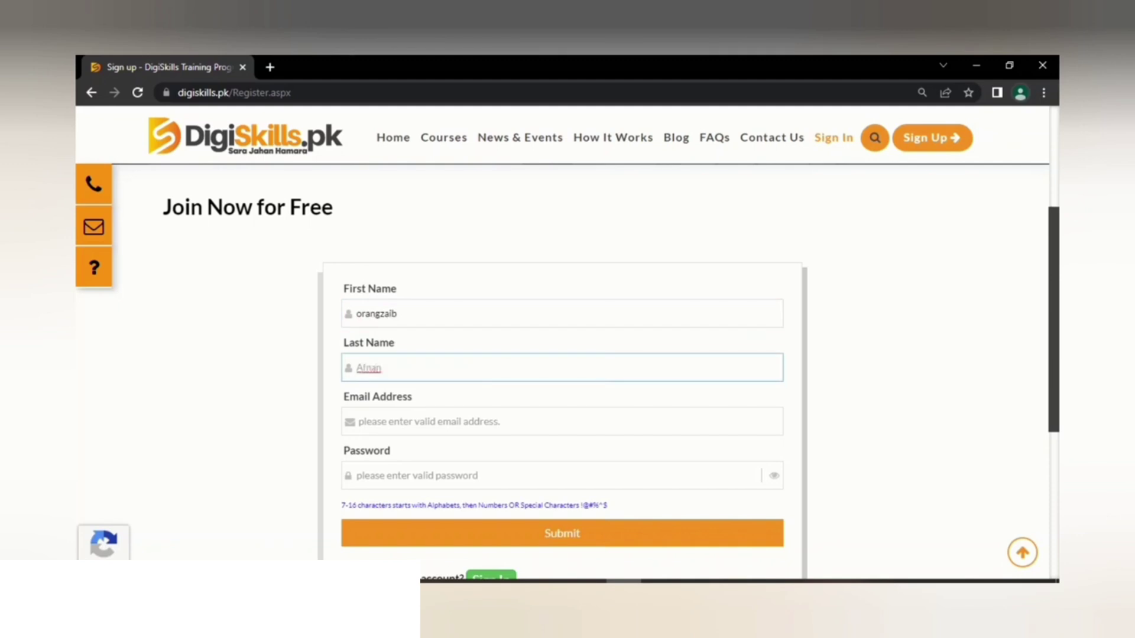
Step: Move to Email Address and check the browser's signed-in account for the e-mail
left_click(358, 422)
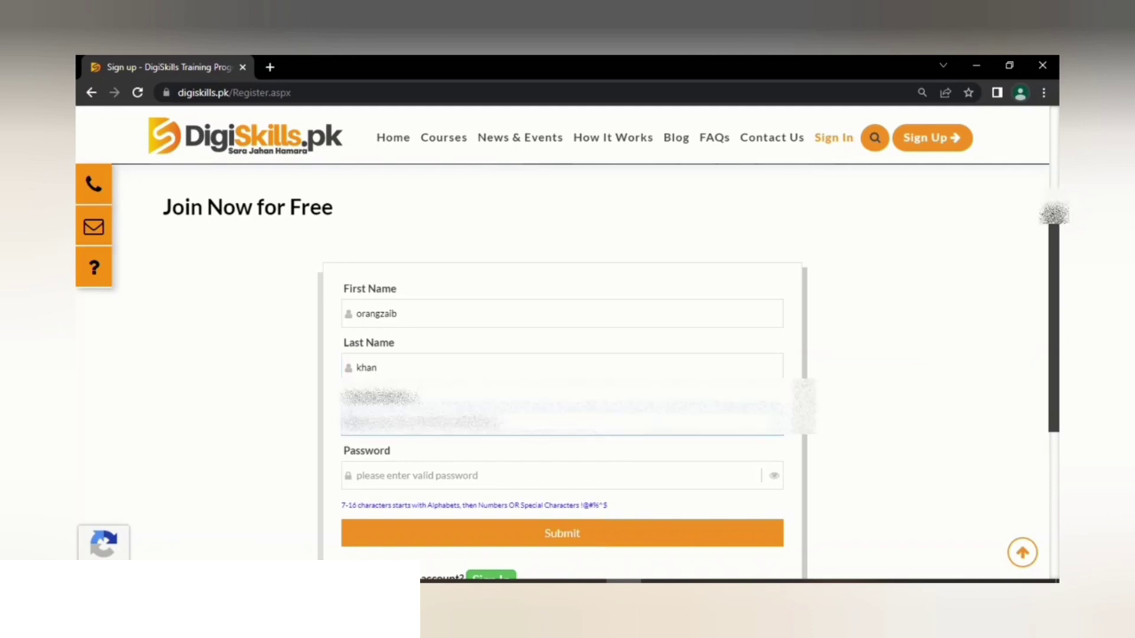
left_click(1020, 93)
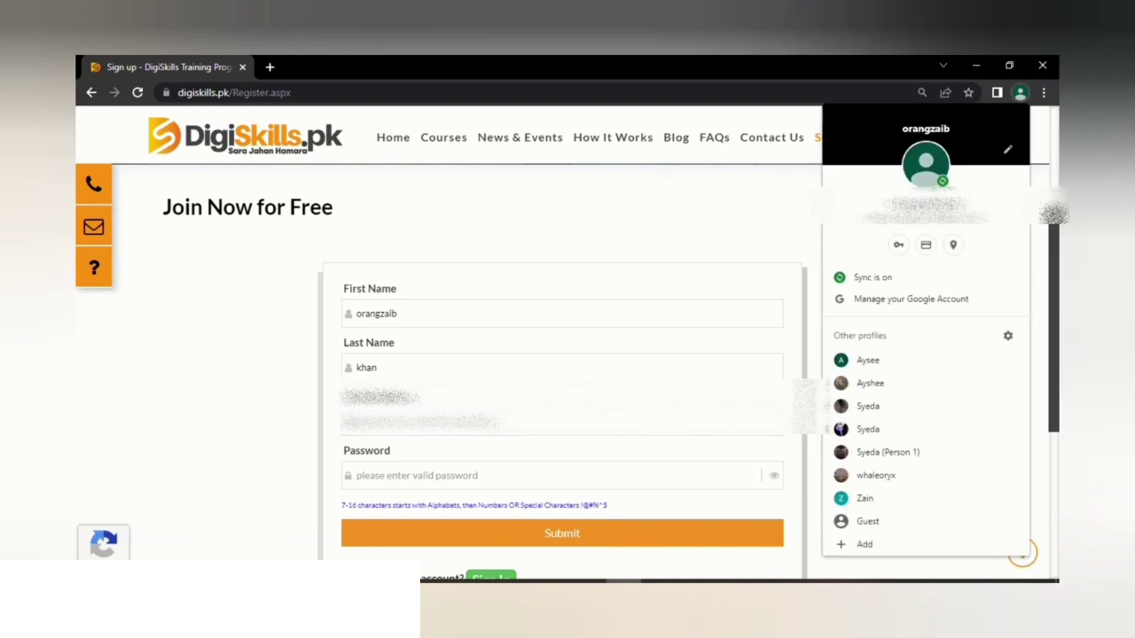
key("Escape")
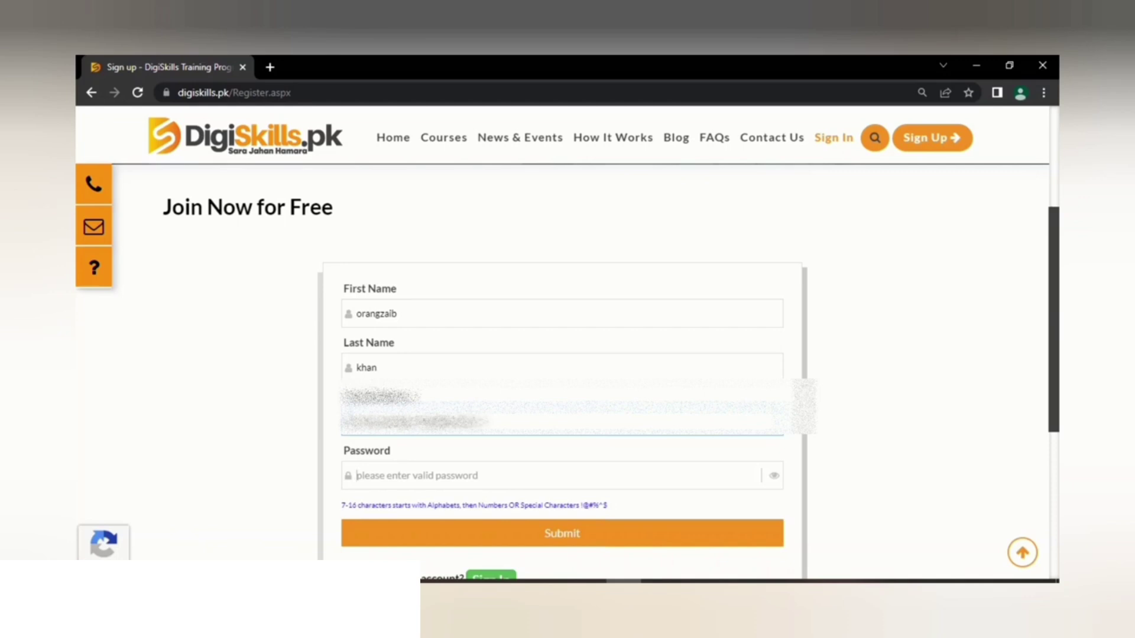
Step: Enter the account password in the Password field and submit the sign-up form
left_click(563, 476)
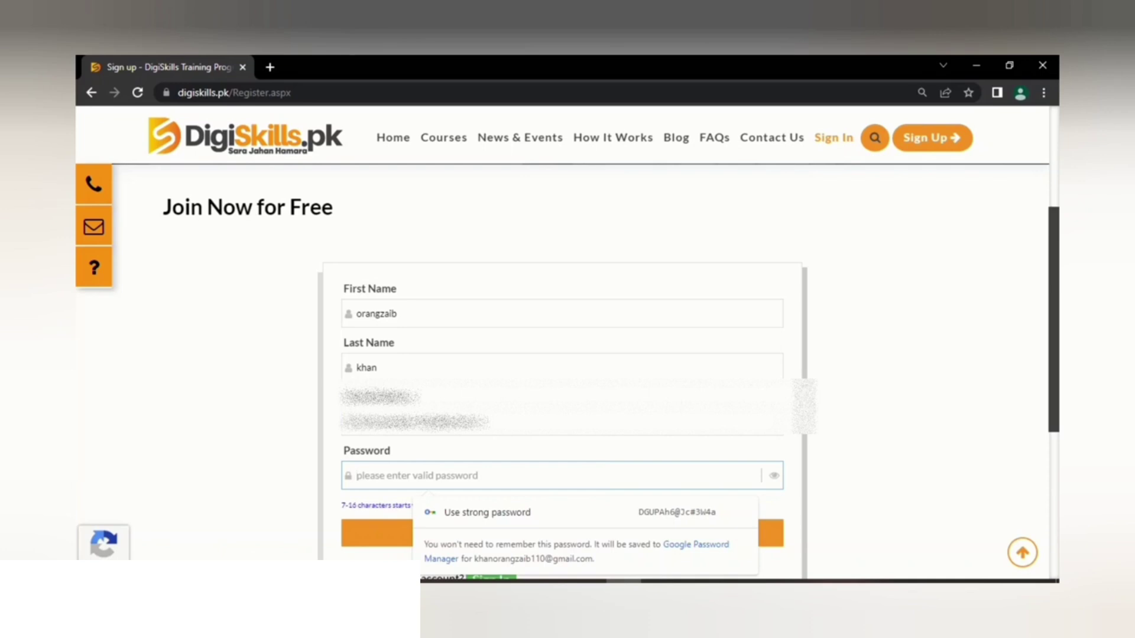
type("*****")
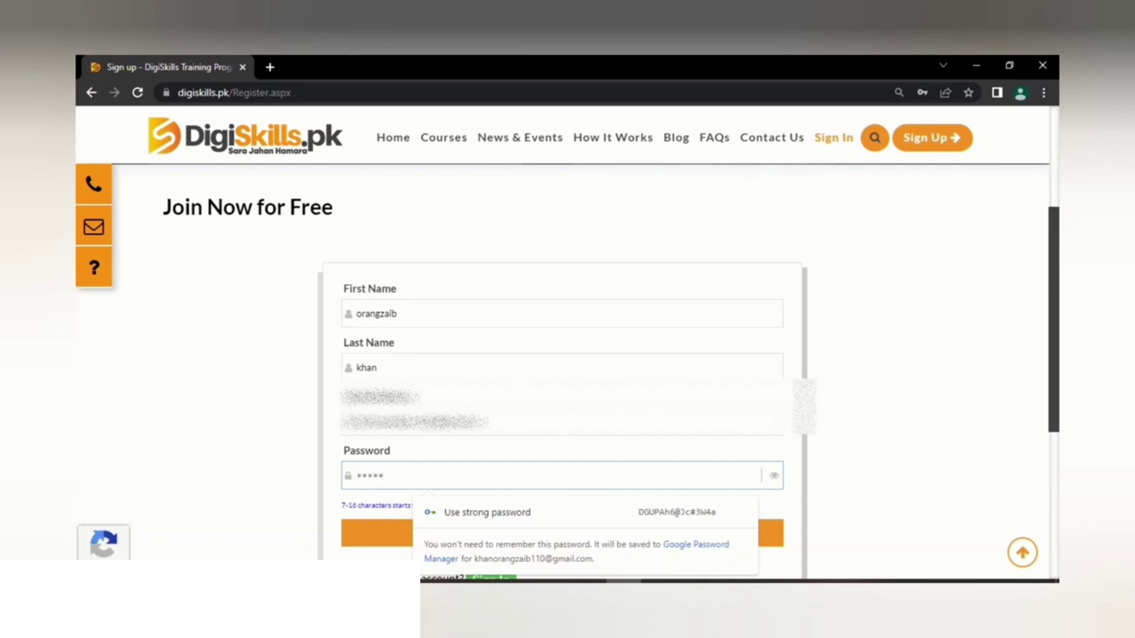
type("***")
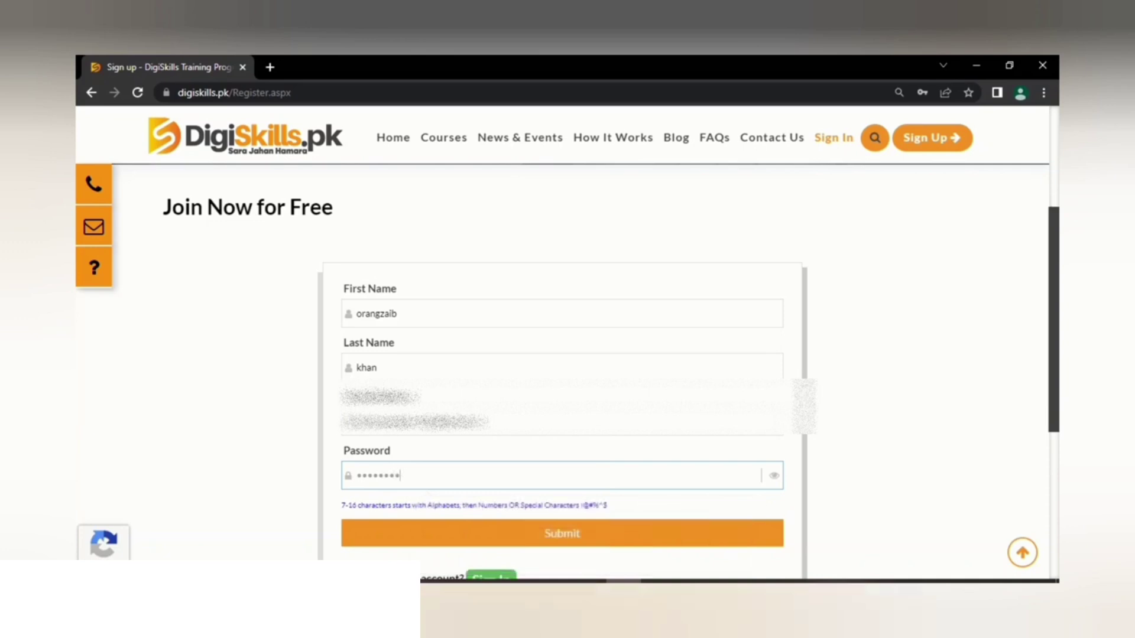
type("*")
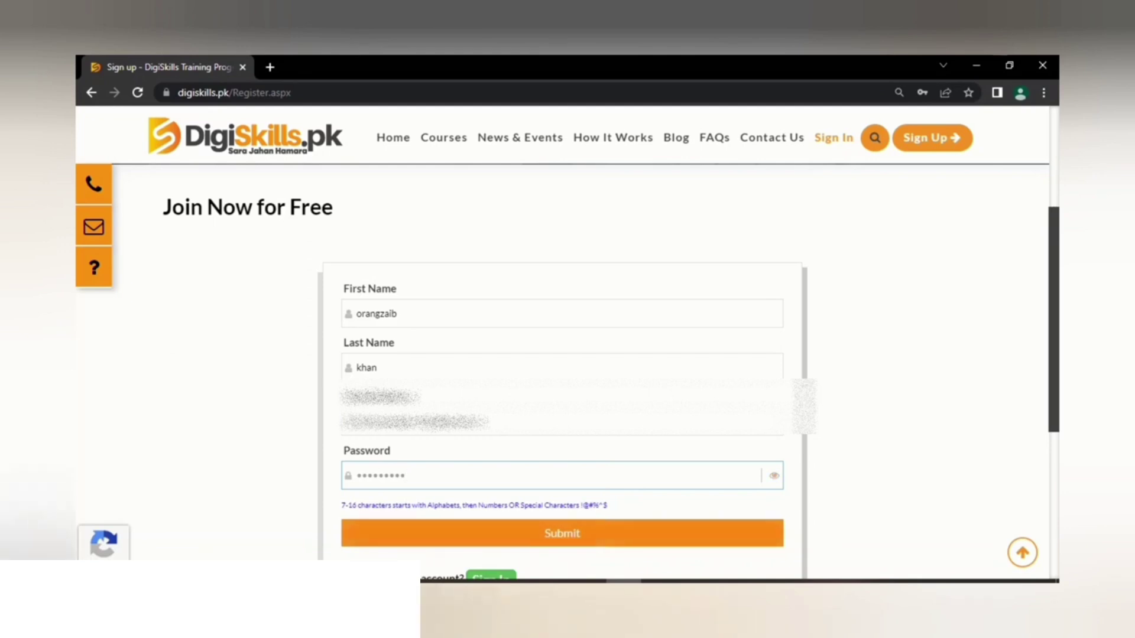
key("Return")
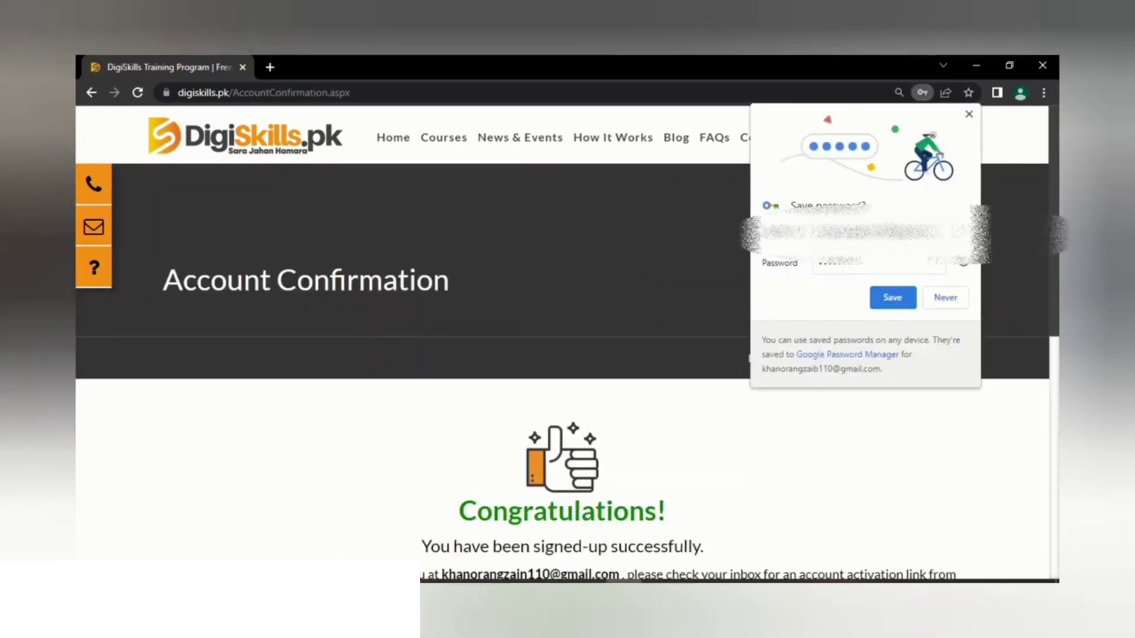
Step: Dismiss Chrome's save-password bubble, read the activation-email notice, and go to LMS Sign In
key("Escape")
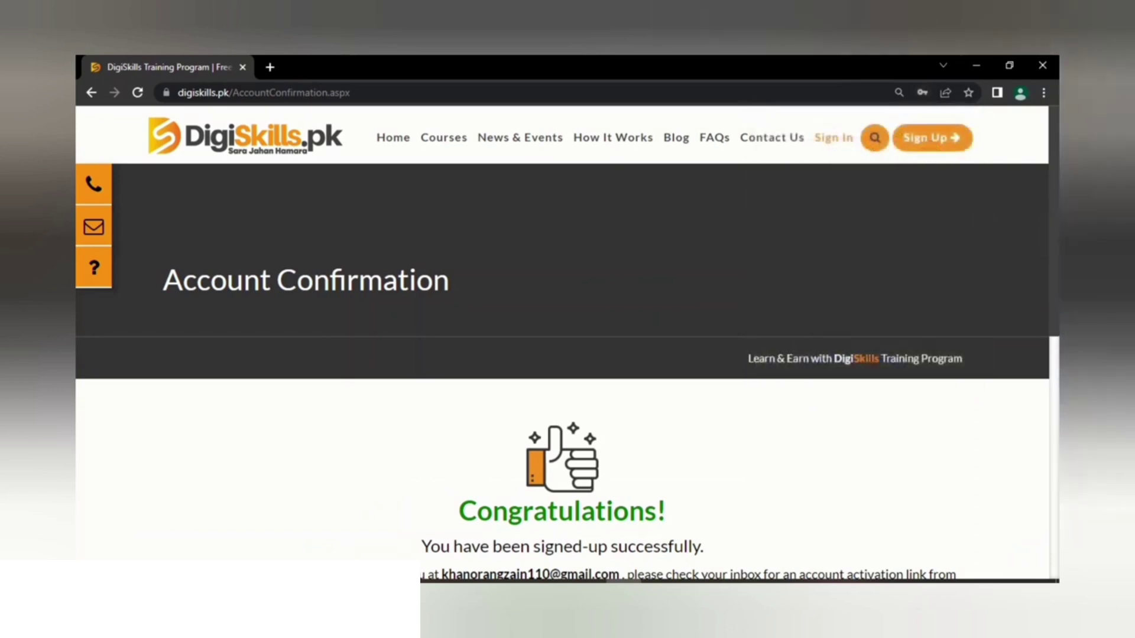
scroll(562, 355, "down", 4)
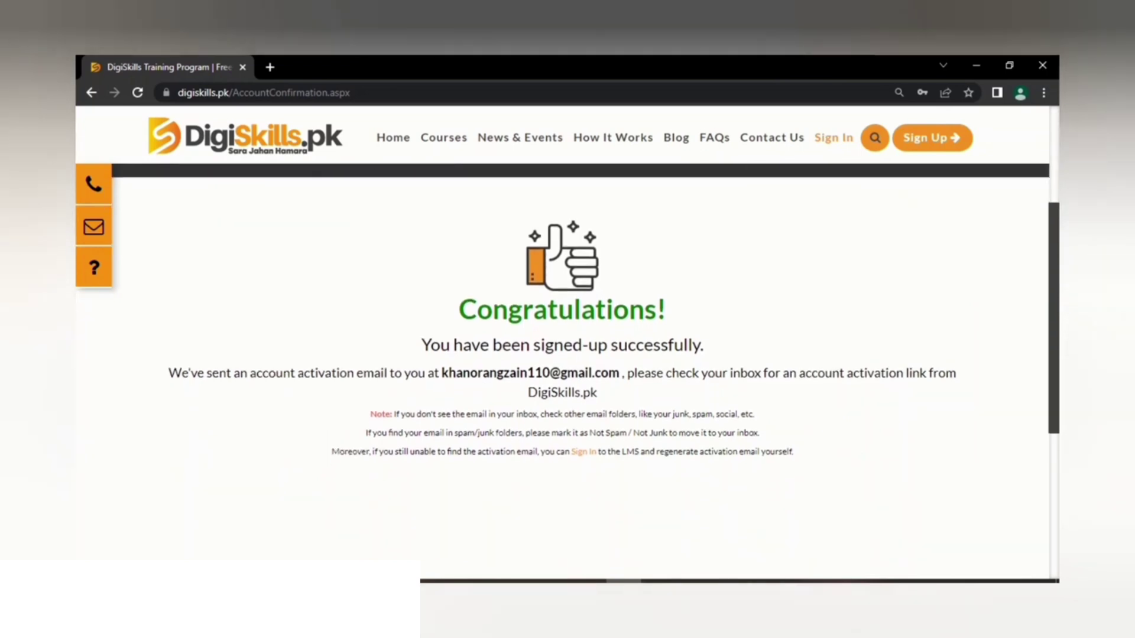
scroll(561, 355, "down", 1)
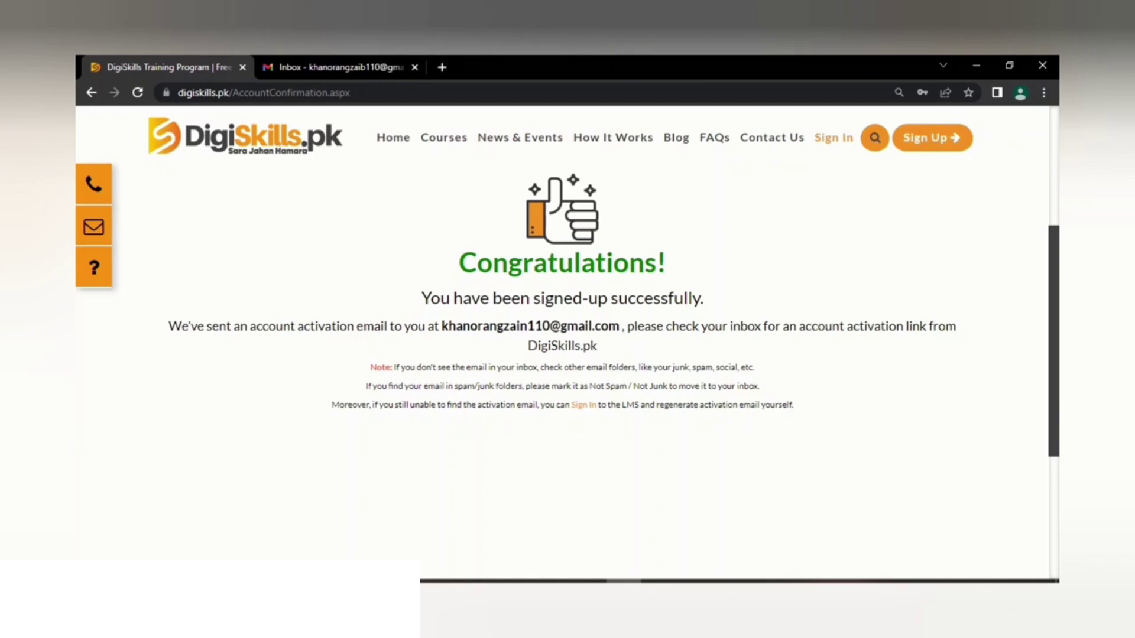
left_click(833, 137)
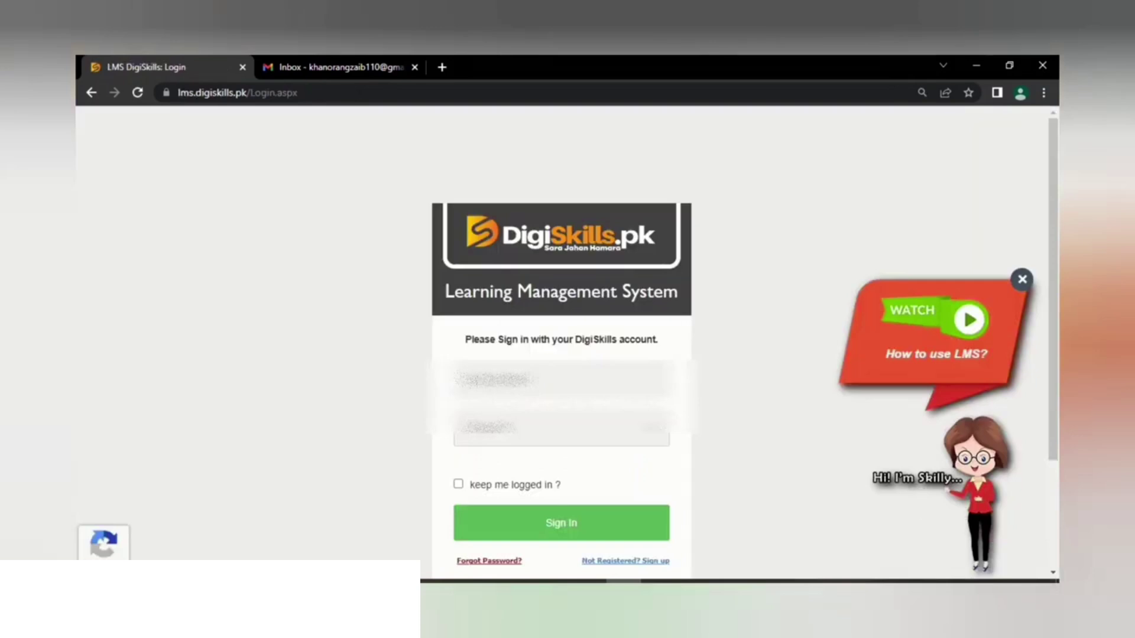
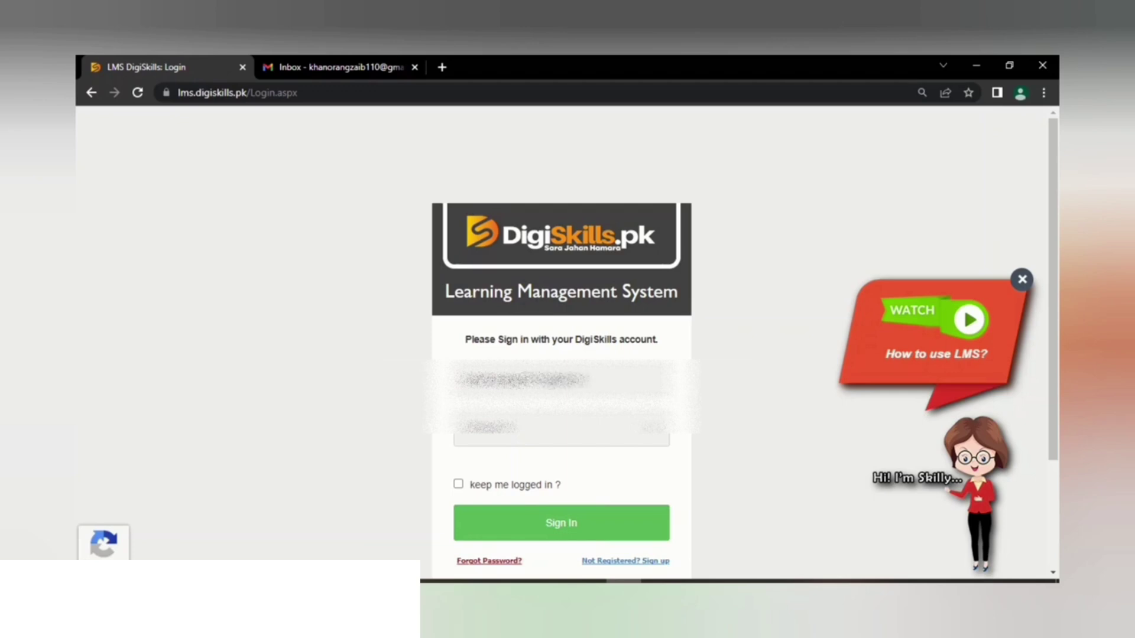
Step: Sign in with the registered e-mail and saved password, with 'keep me logged in' ticked
left_click(562, 430)
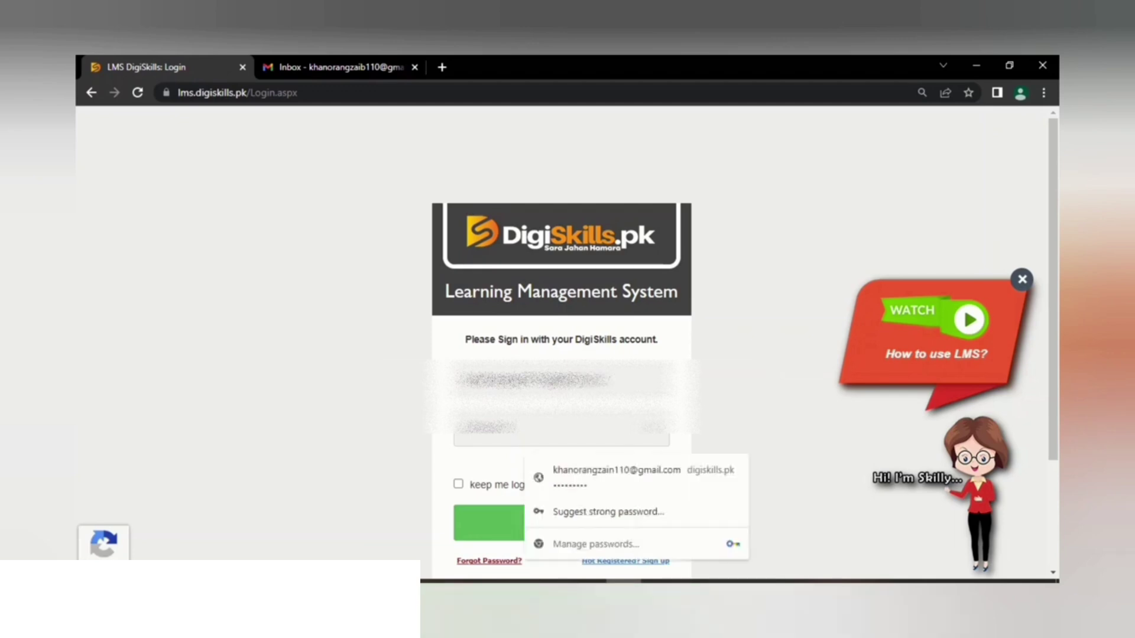
left_click(635, 476)
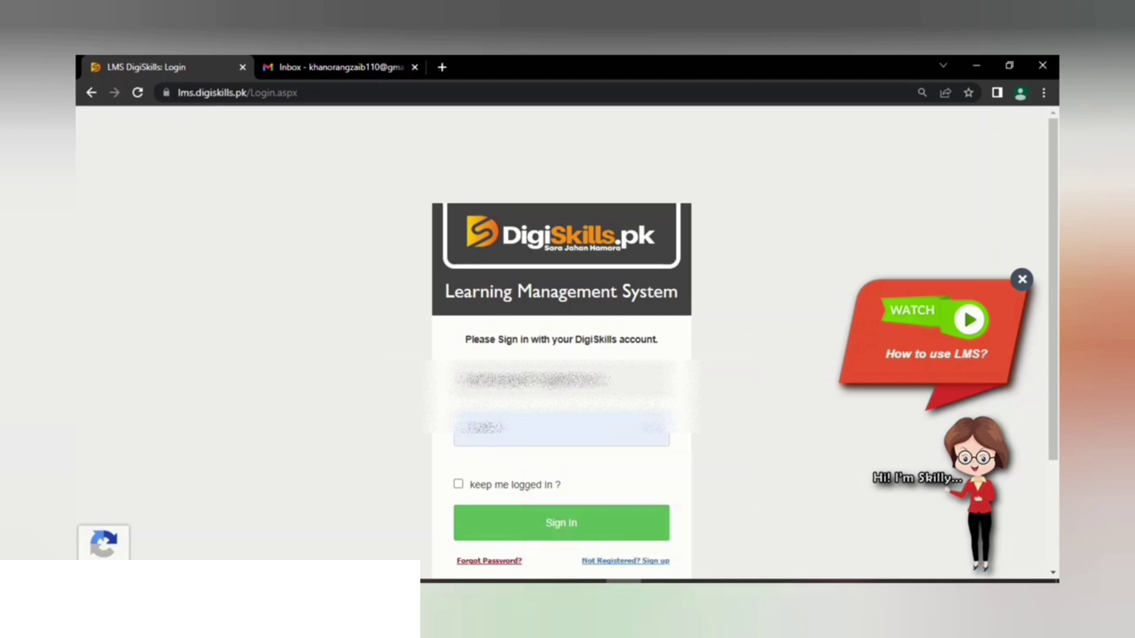
left_click(459, 484)
left_click(561, 523)
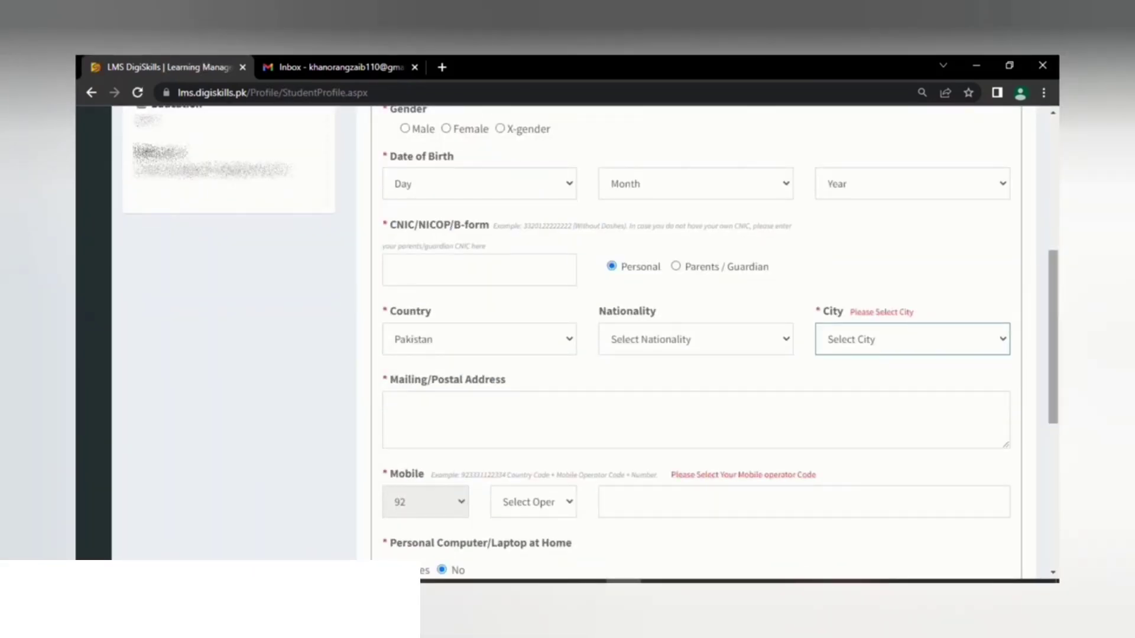
Step: Select Male as gender and set the birth day to 14 and month to January
scroll(581, 345, "up", 6)
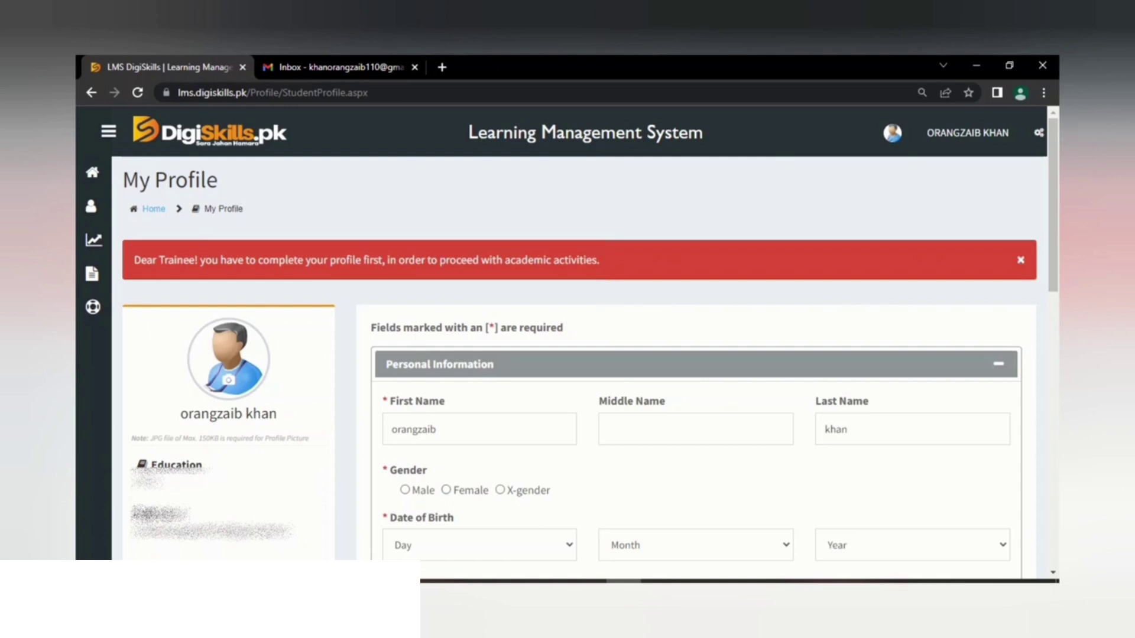
scroll(567, 331, "down", 5)
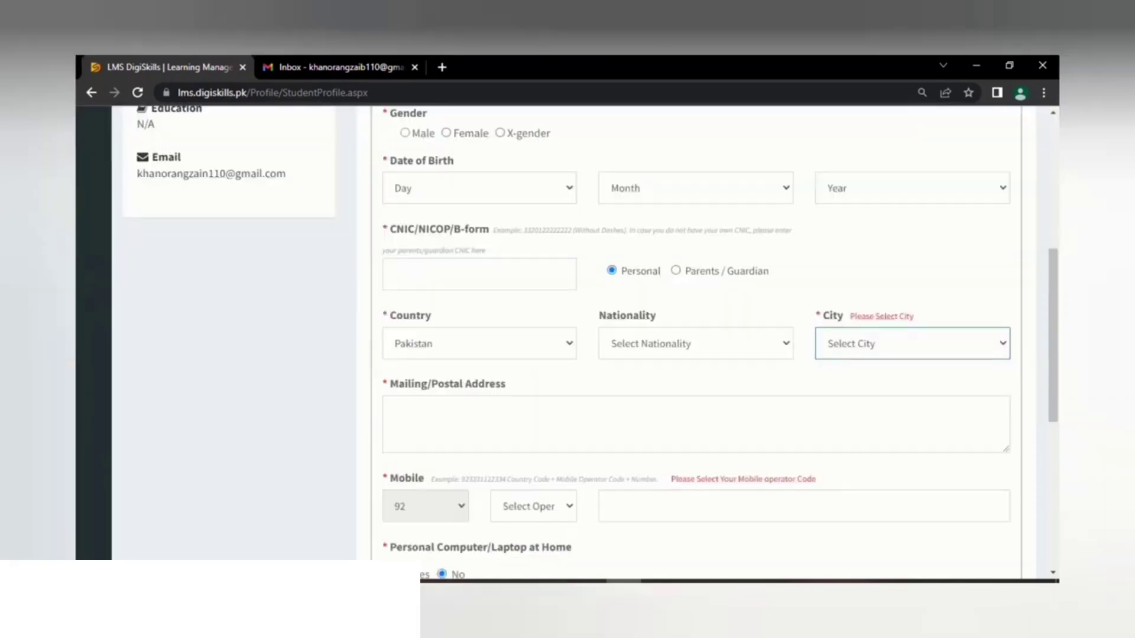
scroll(590, 342, "up", 5)
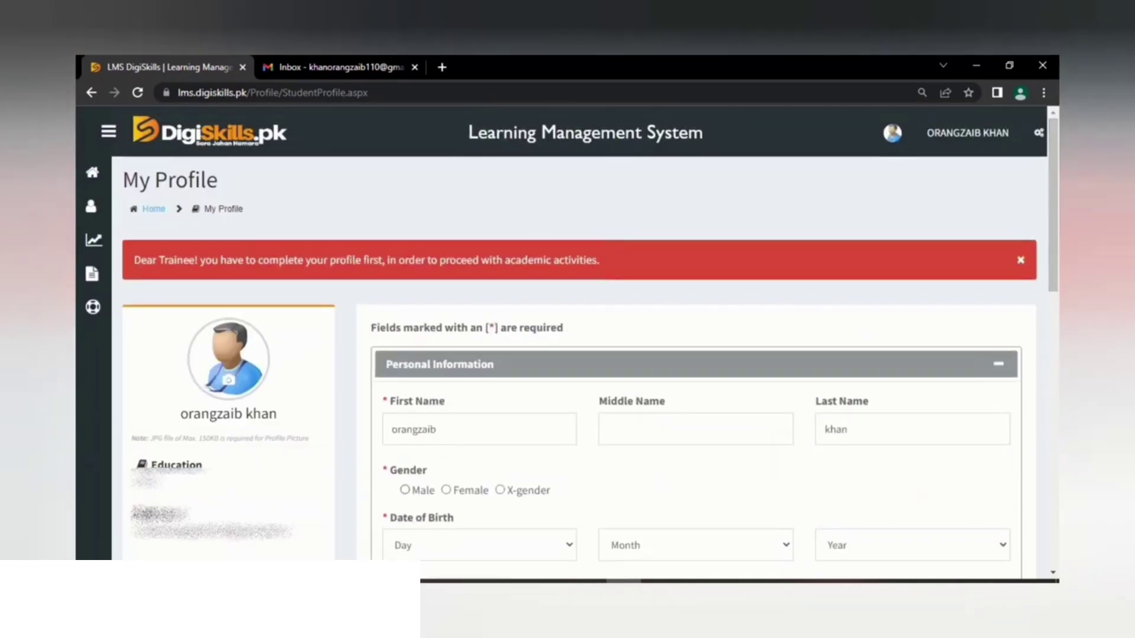
left_click(404, 490)
left_click(479, 545)
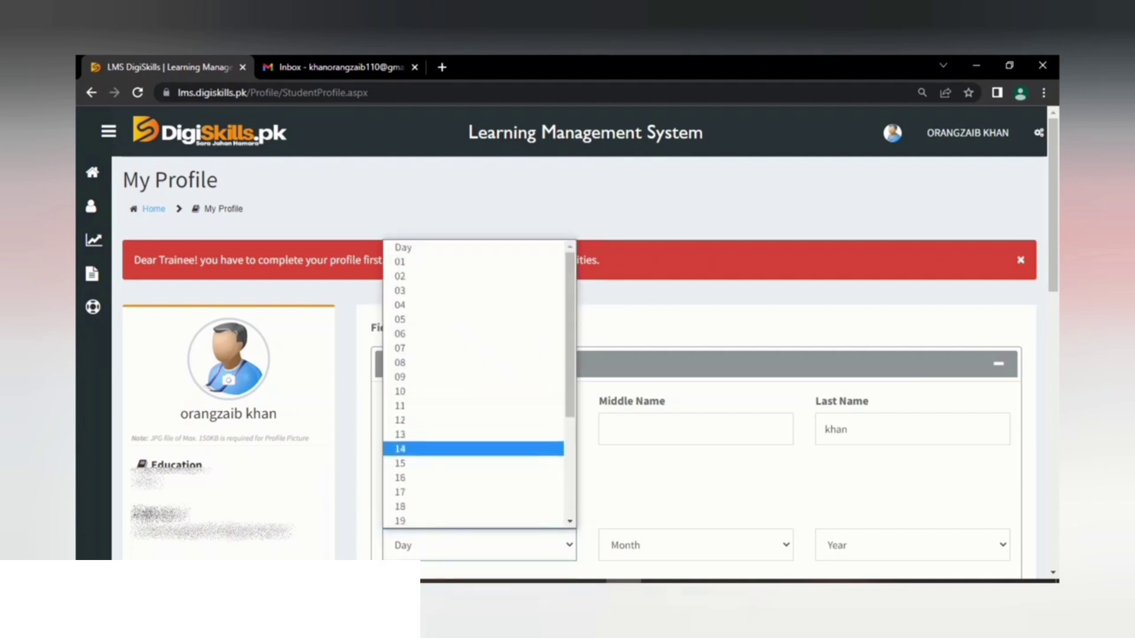
left_click(414, 448)
left_click(695, 545)
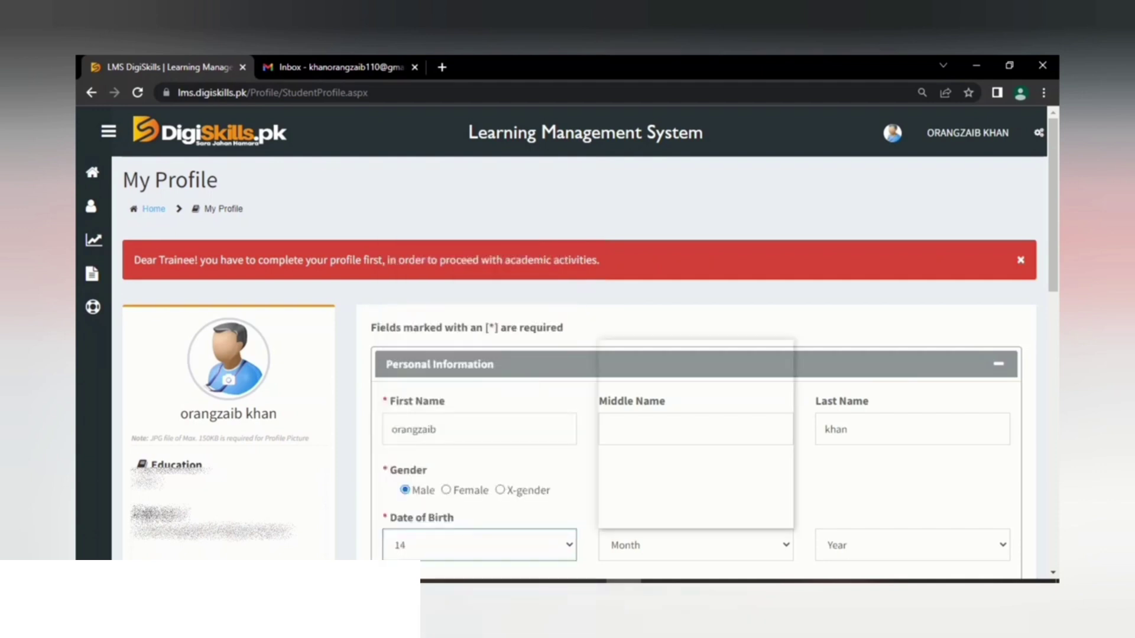
left_click(629, 363)
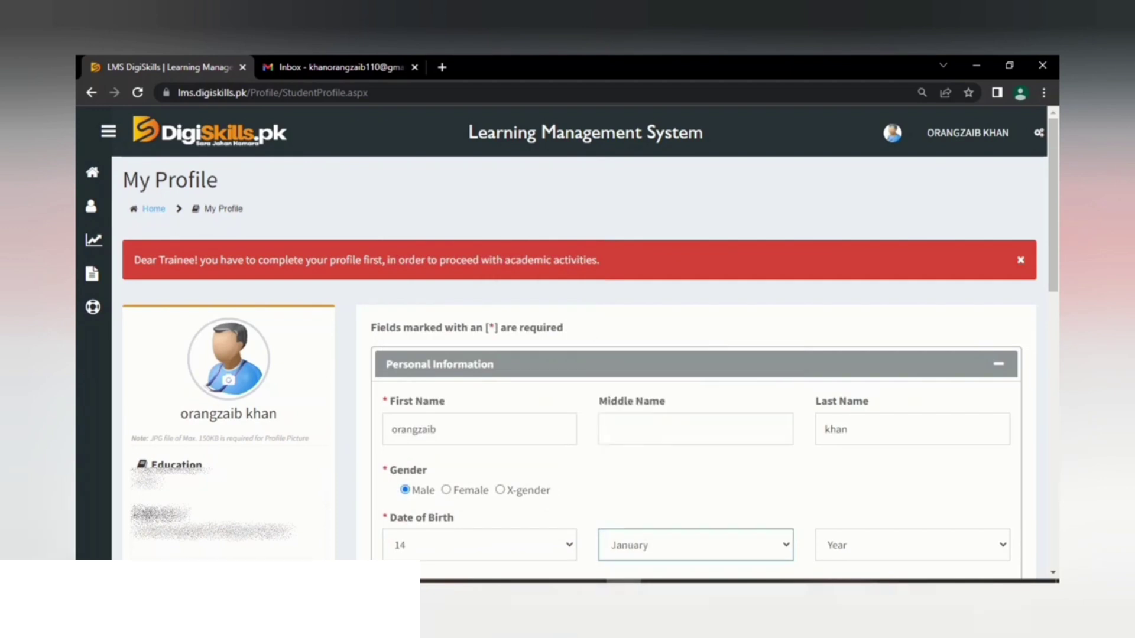
left_click(912, 545)
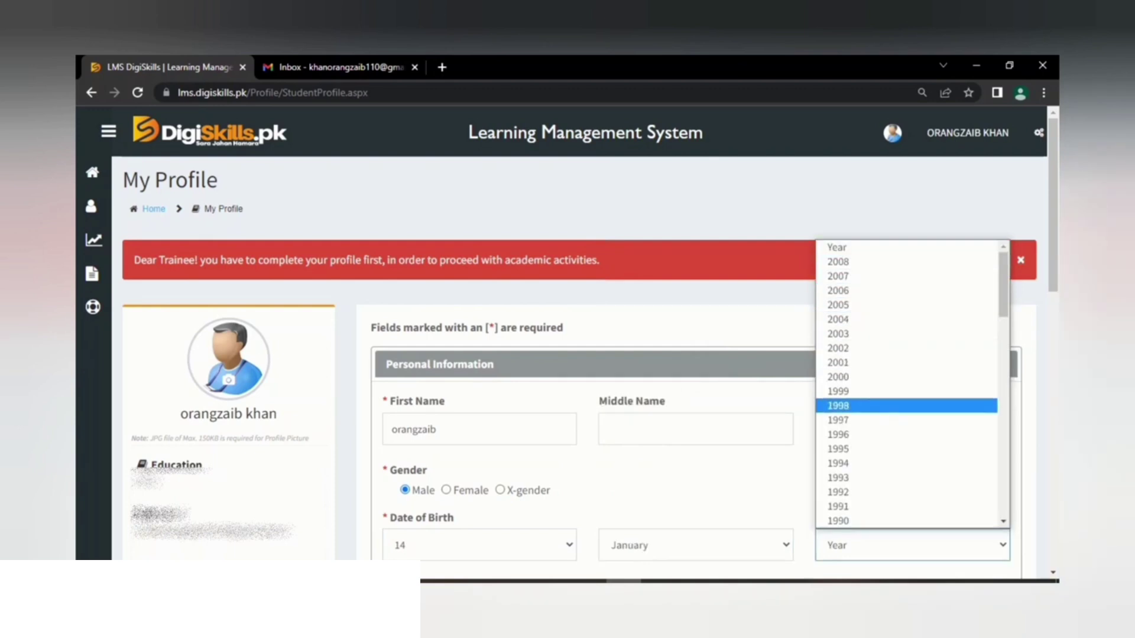
Step: Choose 1996 as the birth year and place the cursor in the CNIC field
left_click(838, 434)
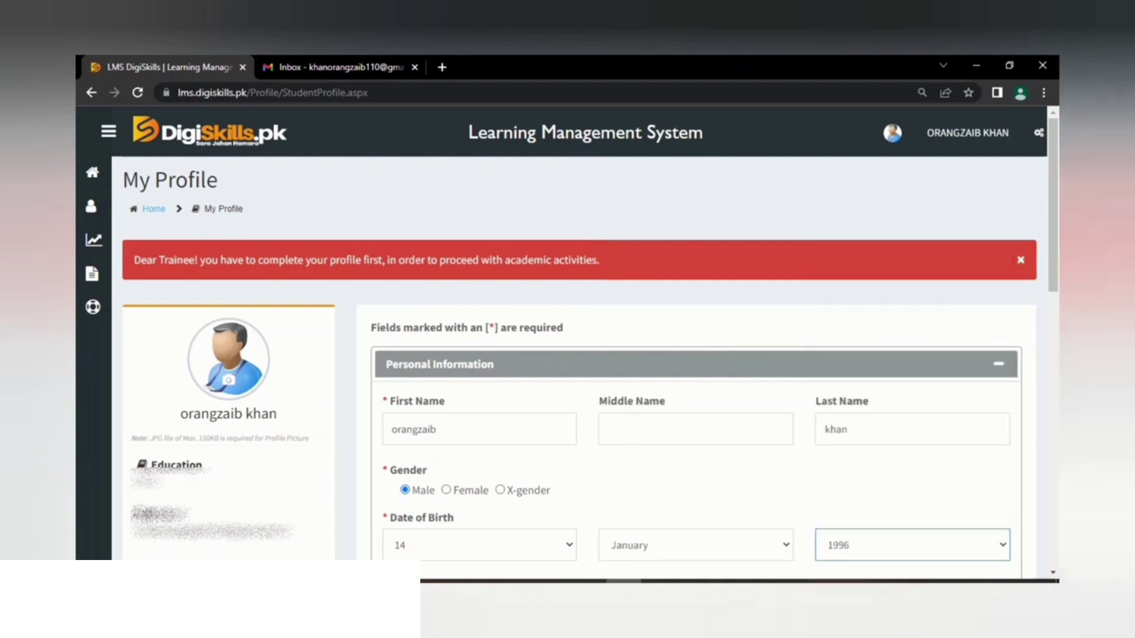
scroll(695, 331, "down", 7)
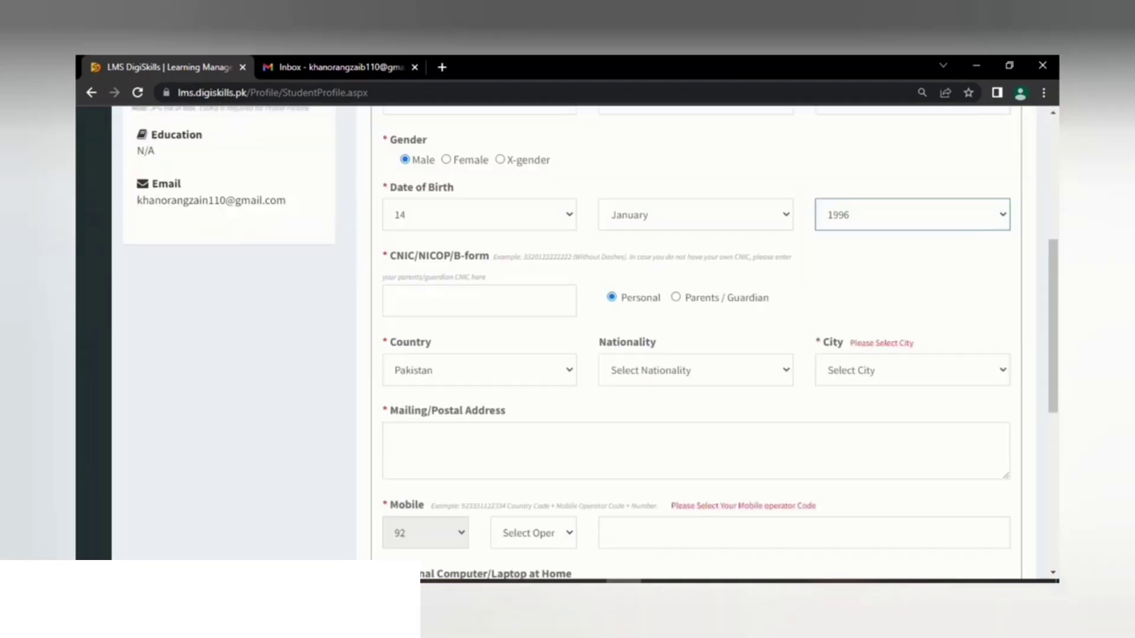
left_click(479, 217)
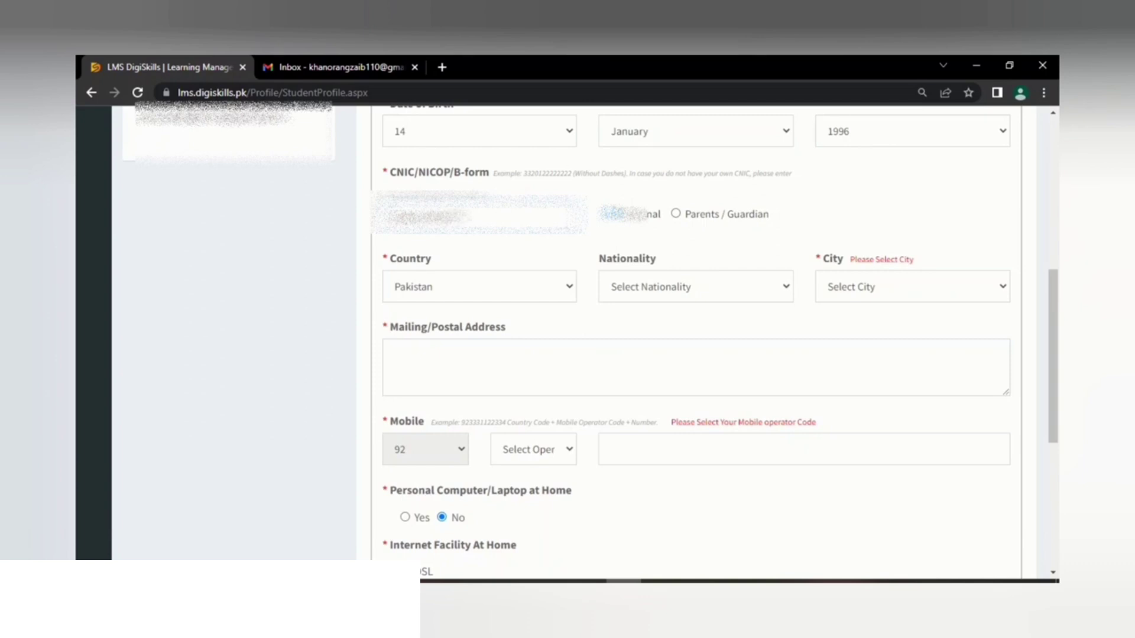
Step: Keep Pakistan as country, choose Pakistani nationality and Sargodha as the city
left_click(479, 286)
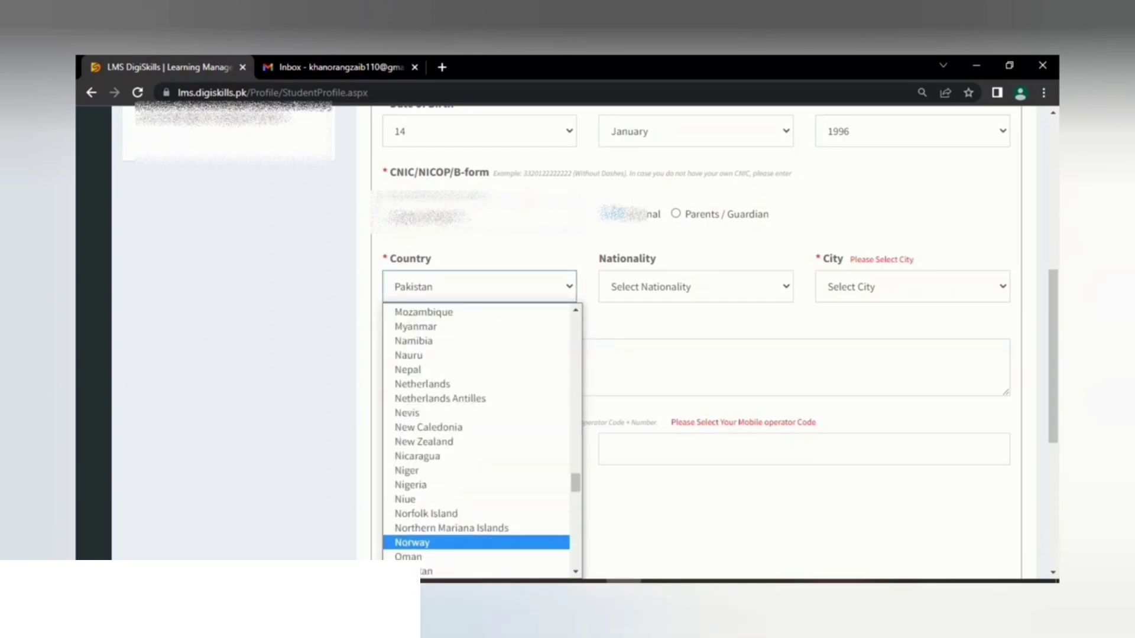
left_click(696, 287)
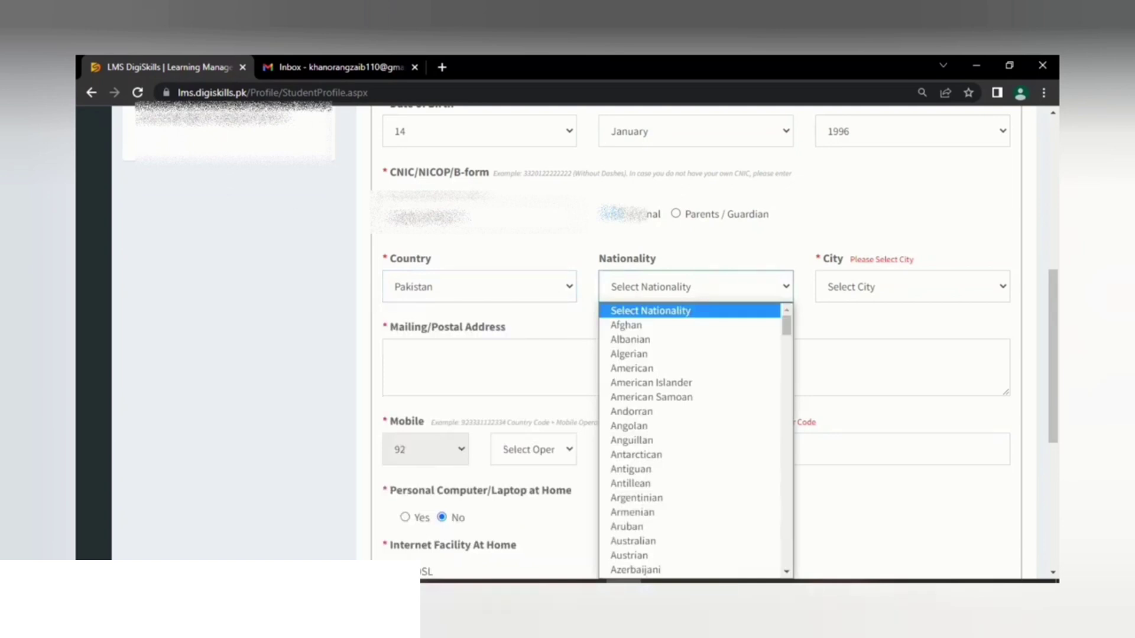
key("p")
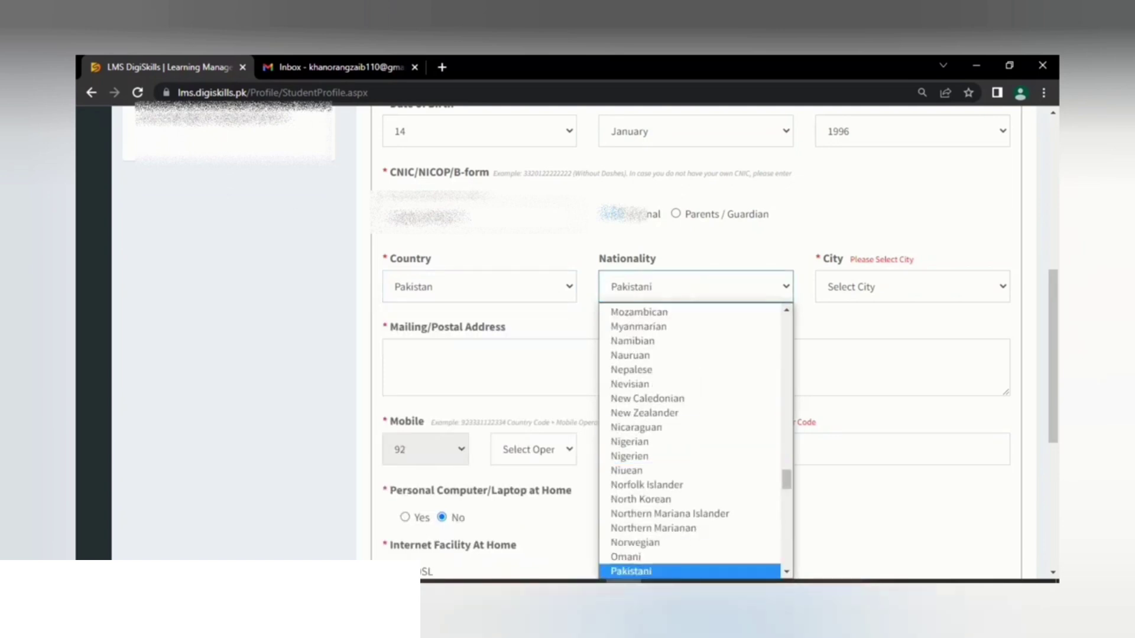
key("Return")
left_click(913, 286)
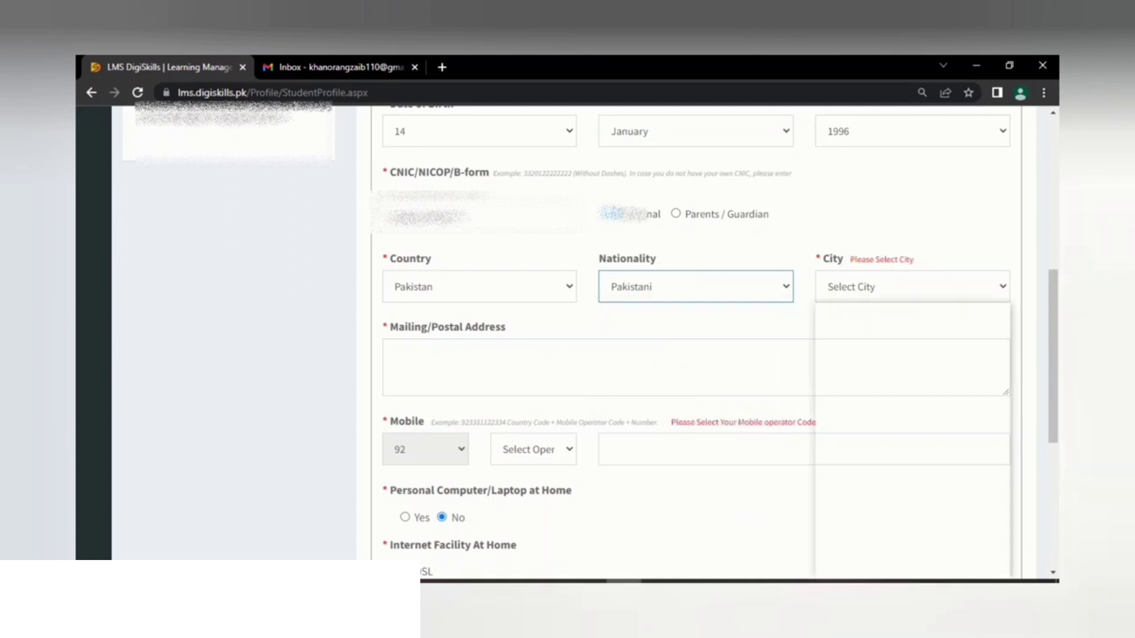
key("s")
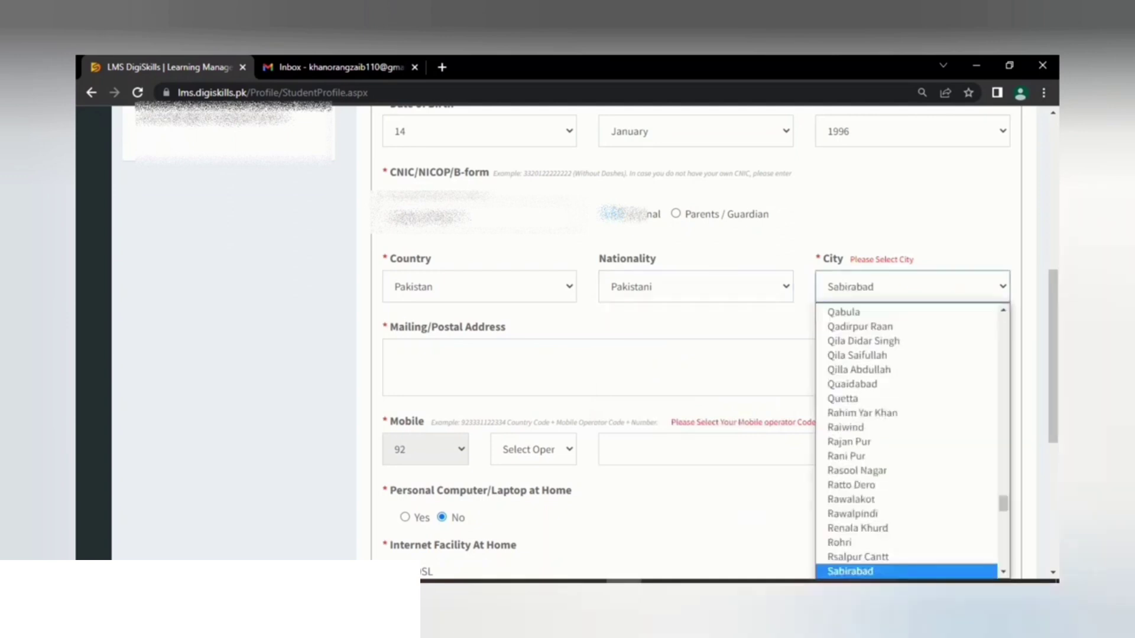
key("Down")
key("Down")
key("Down")
key("Down")
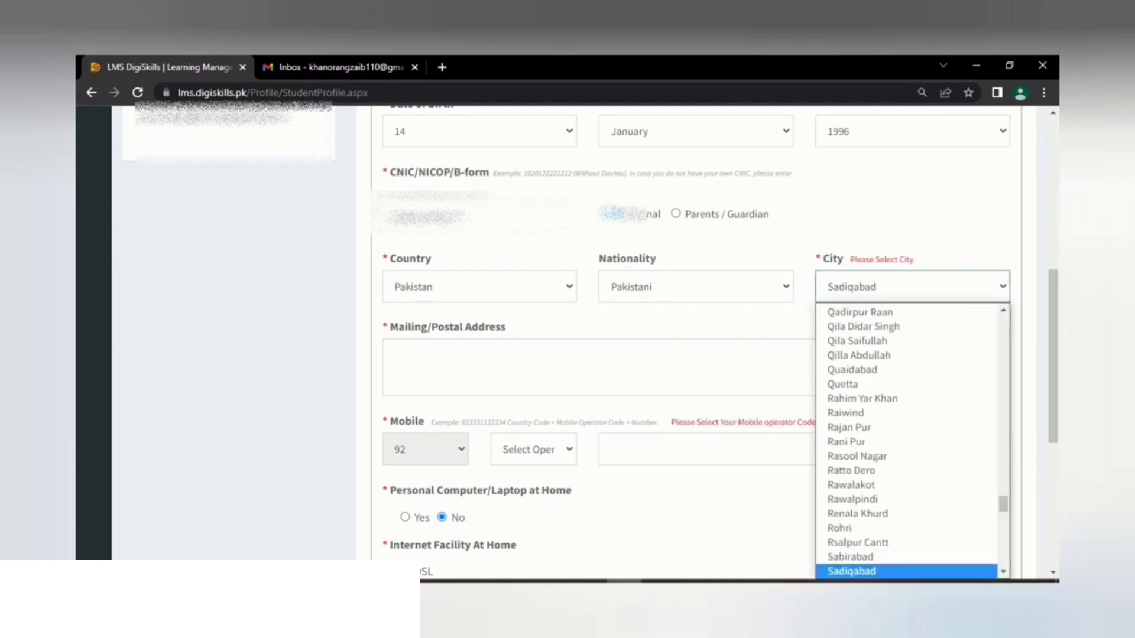
key("Down")
key("Down")
key("Down")
key("Down")
key("Down")
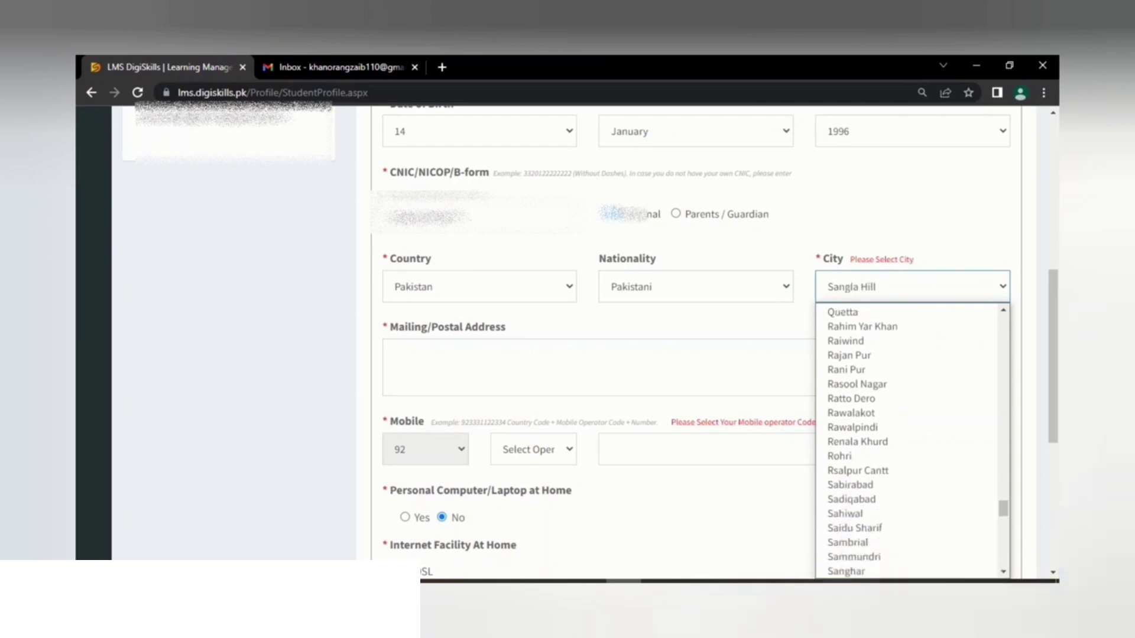
key("Up")
key("Return")
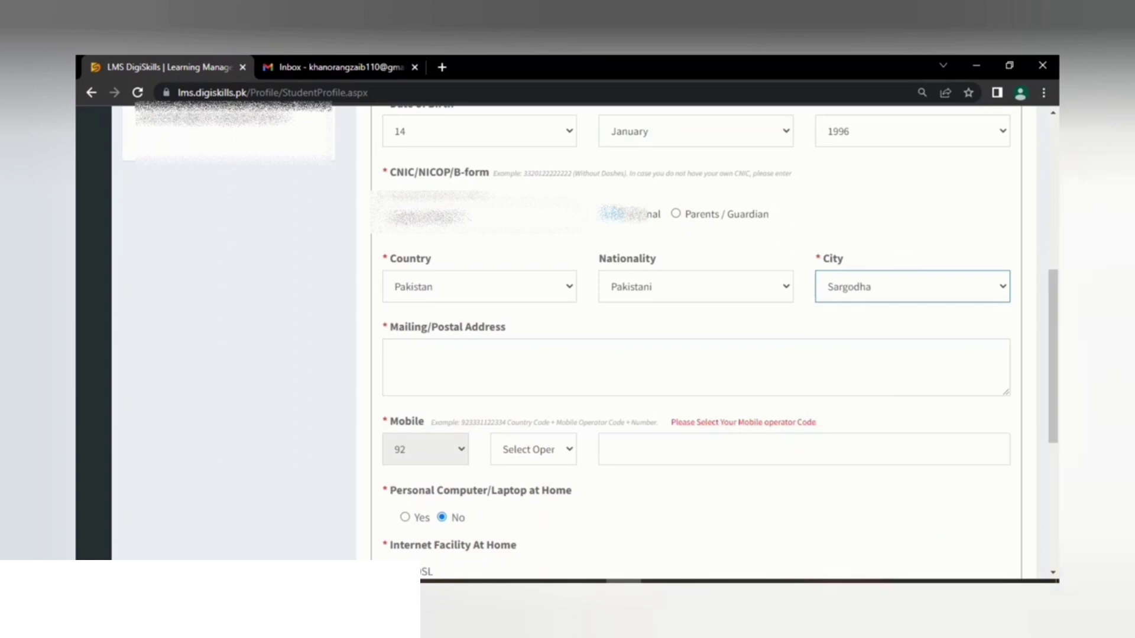
left_click(392, 351)
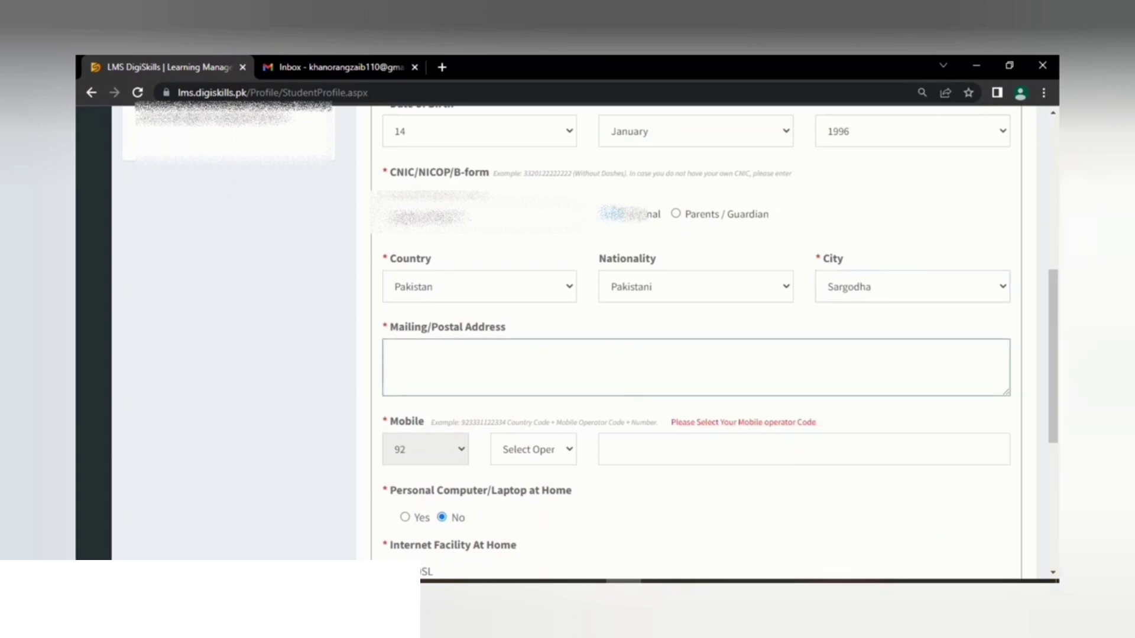
Step: Enter Sargodha as the mailing address, capitalising it via the spelling suggestion
type("sargodha")
right_click(417, 357)
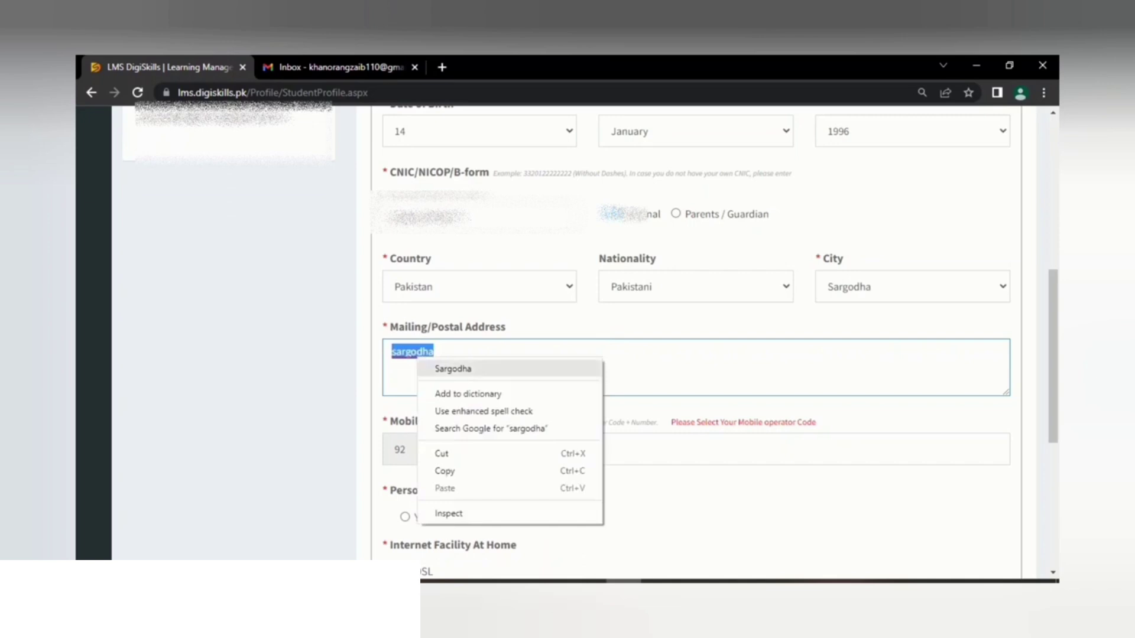
left_click(453, 368)
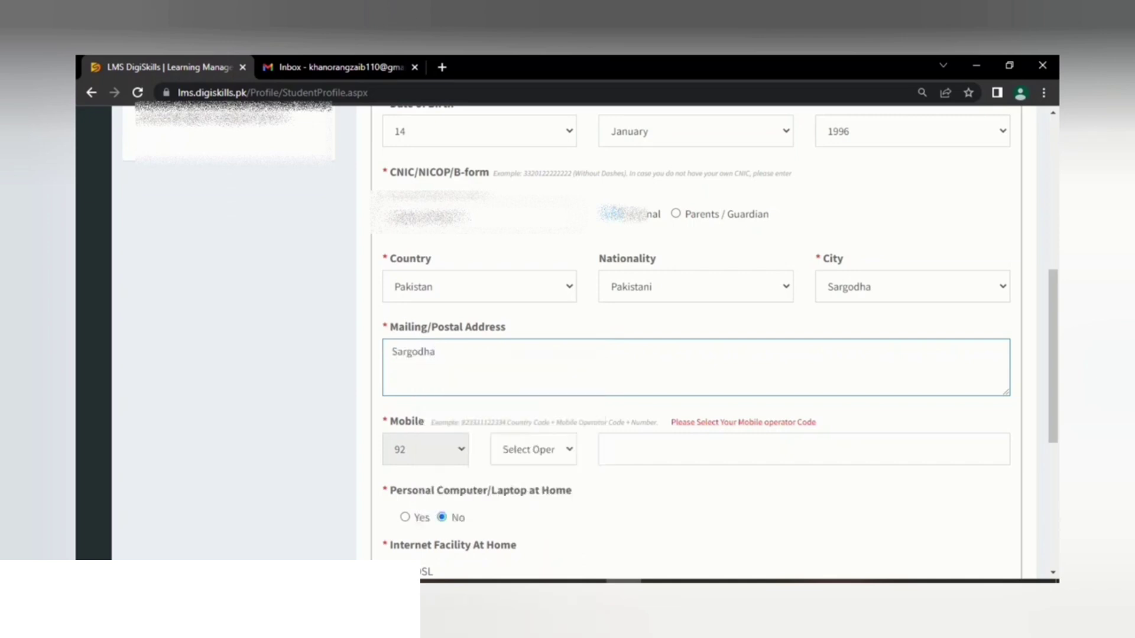
Step: Choose operator code 0333 and start typing the mobile number digits
left_click(534, 449)
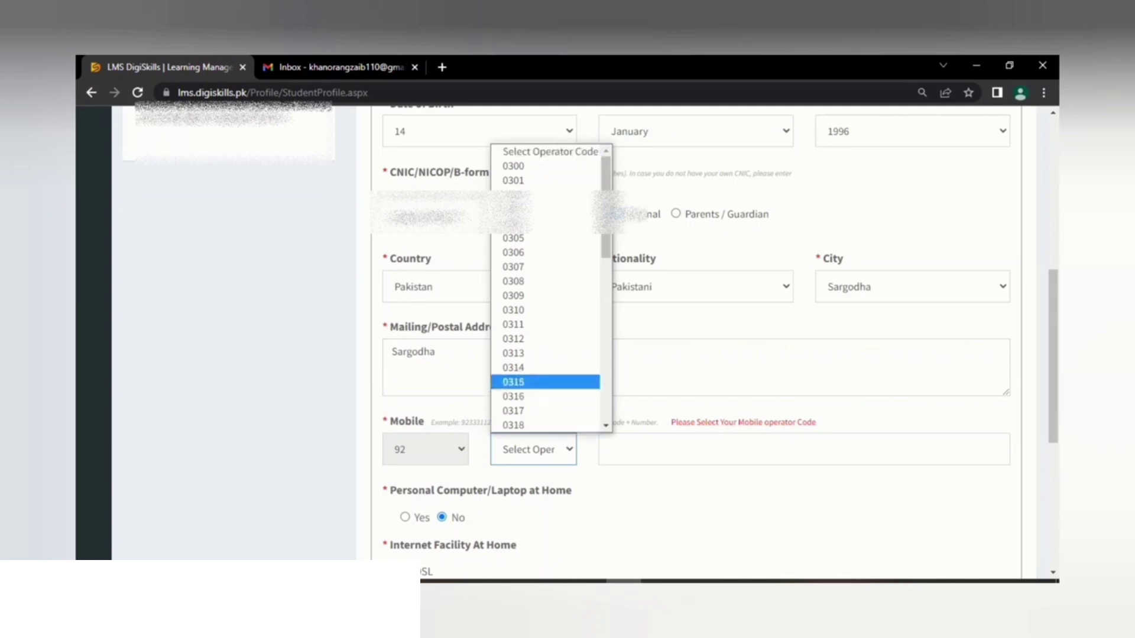
scroll(545, 288, "down", 5)
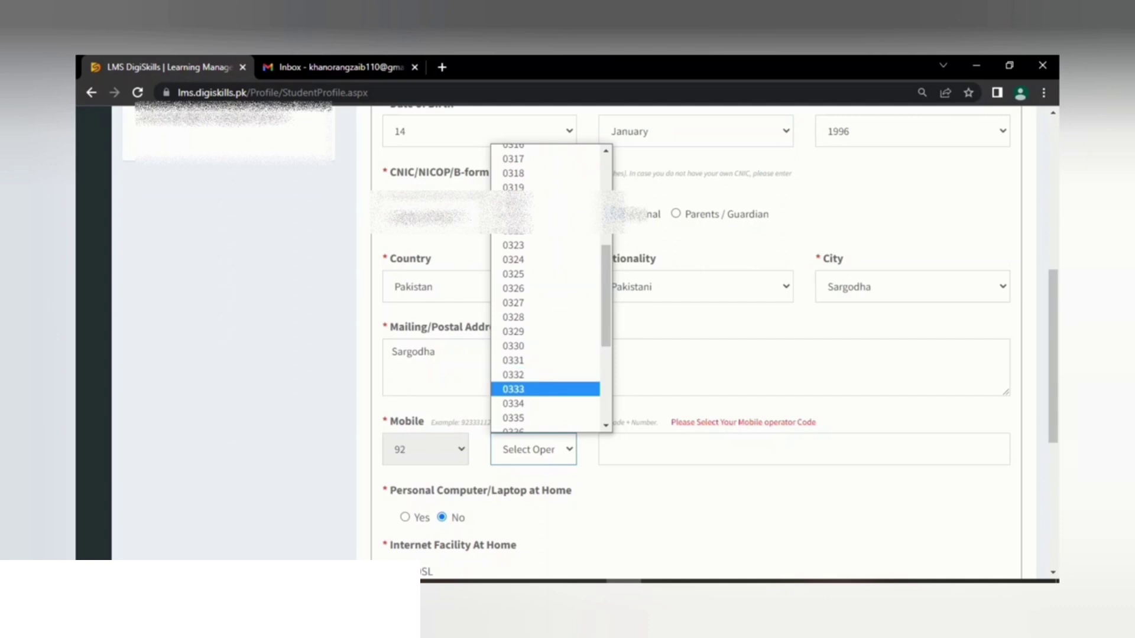
left_click(513, 389)
left_click(610, 449)
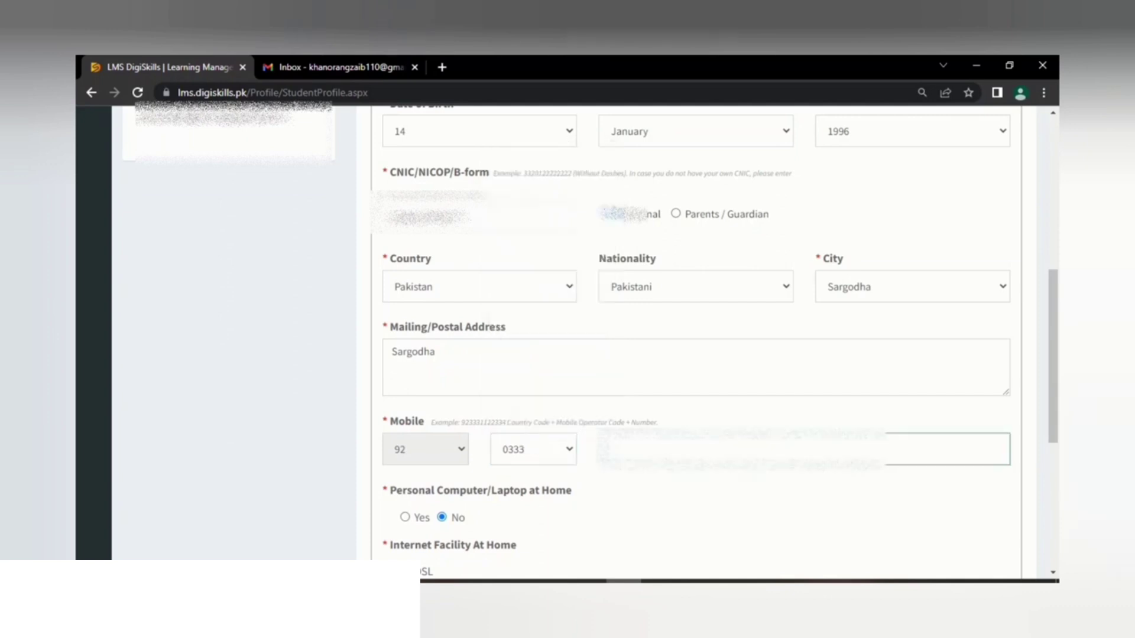
type("3")
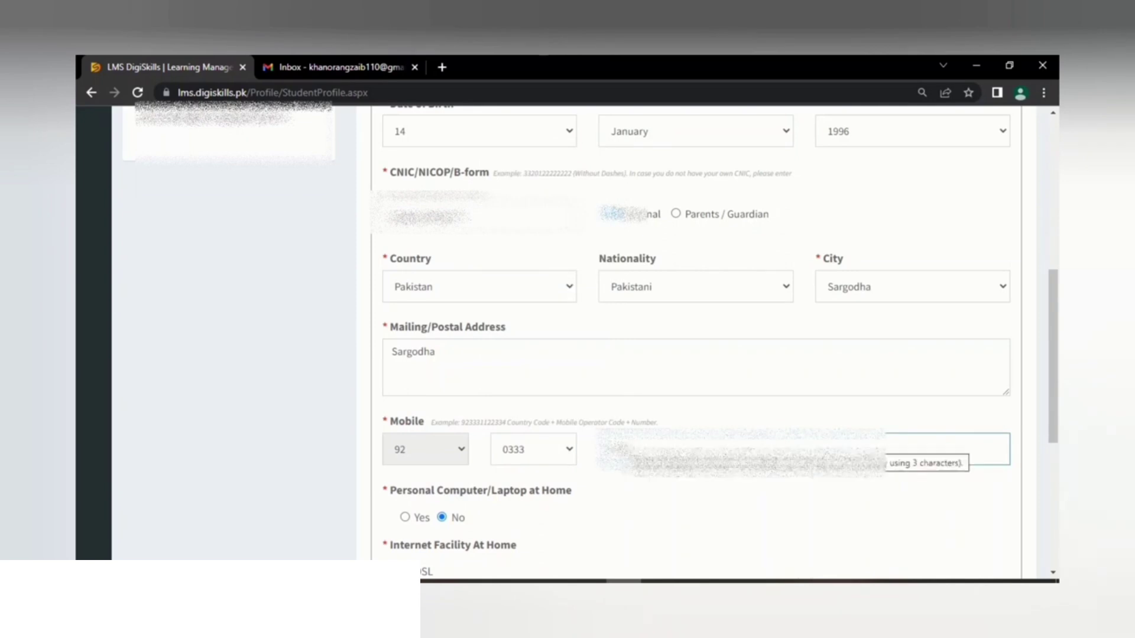
type("333")
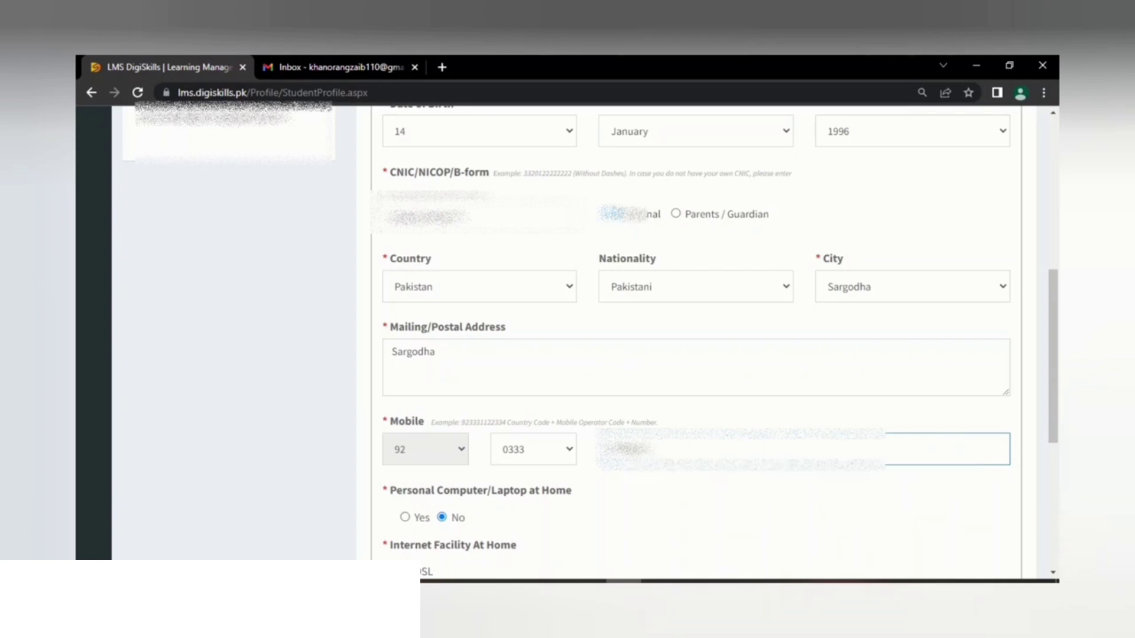
Step: Answer Yes for a computer/laptop at home and DSL for home internet
left_click(405, 518)
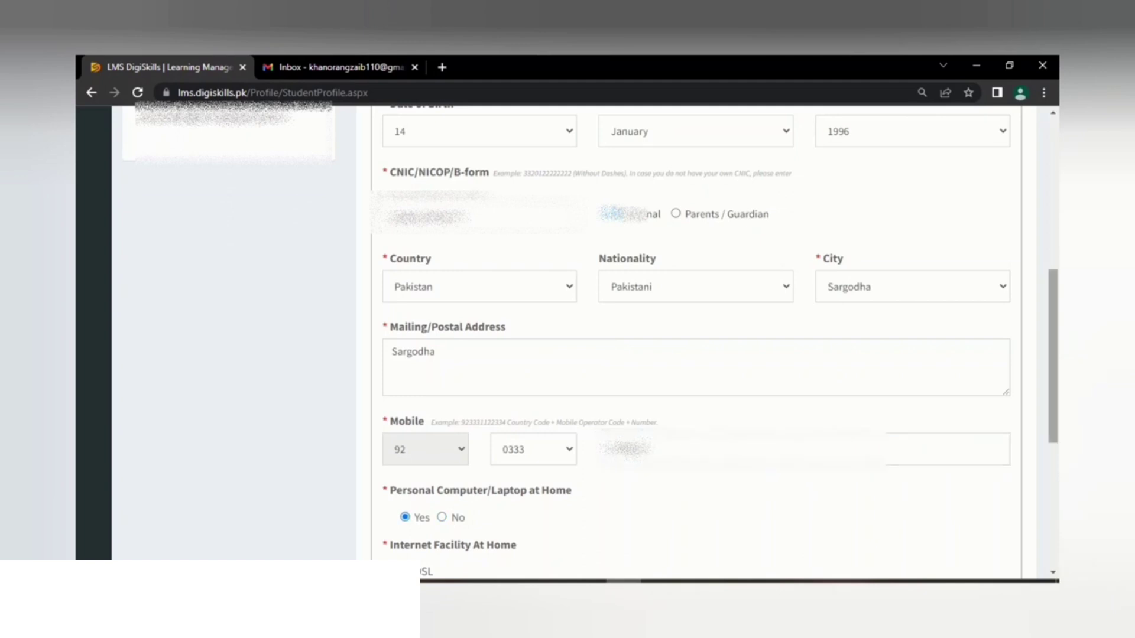
scroll(696, 343, "down", 1)
scroll(696, 342, "down", 2)
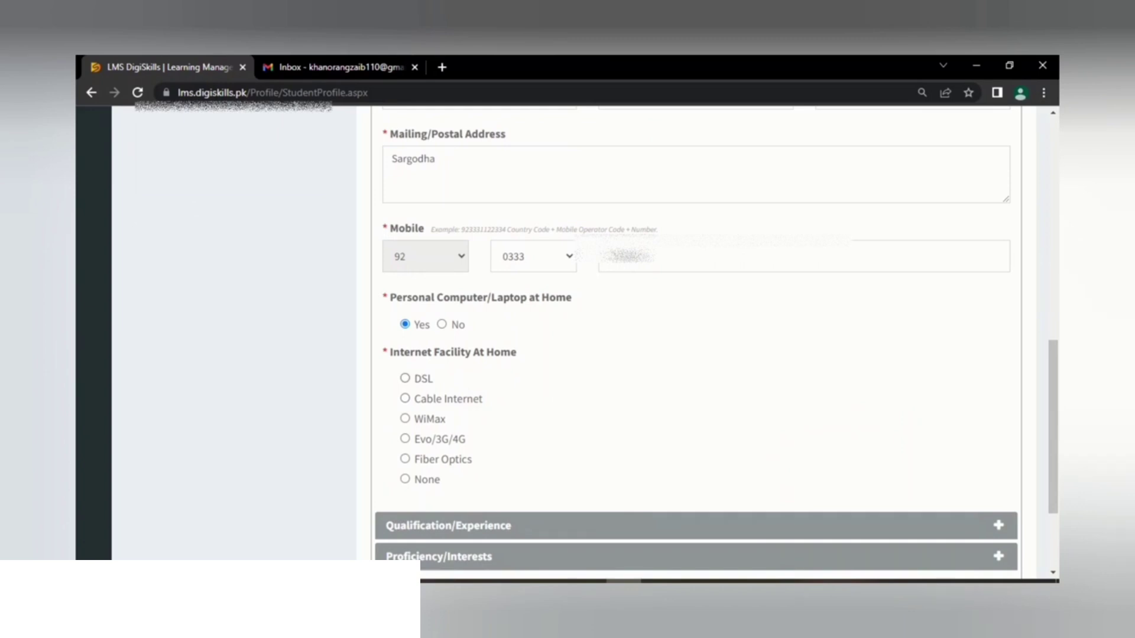
left_click(405, 378)
Step: Set highest qualification to Intermediate and specialization to Health Professions
left_click(448, 525)
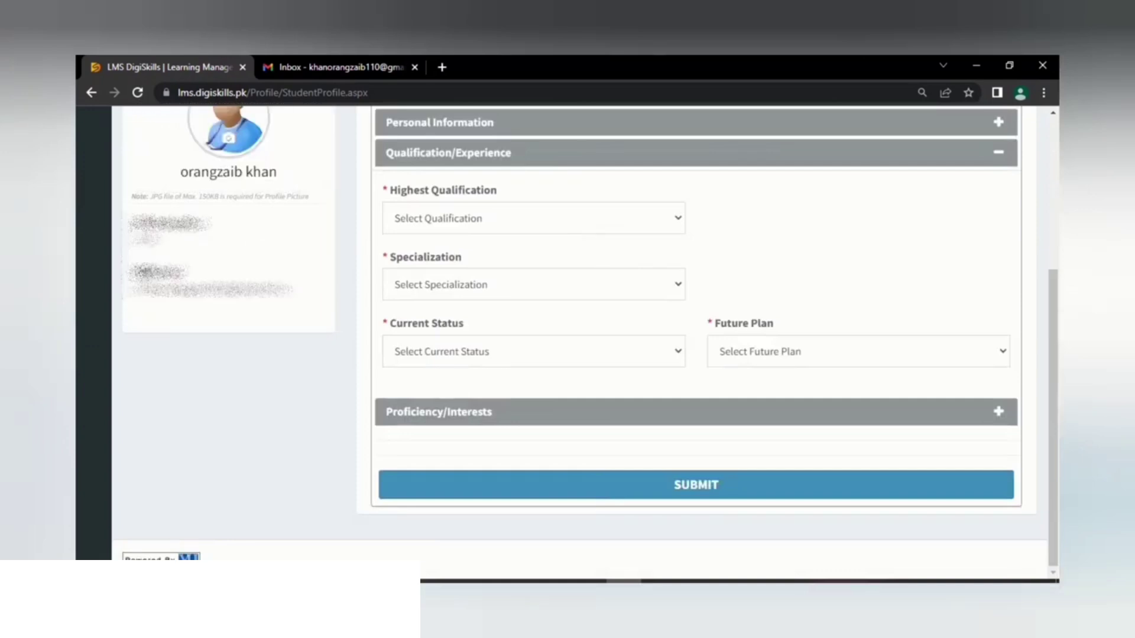
left_click(534, 218)
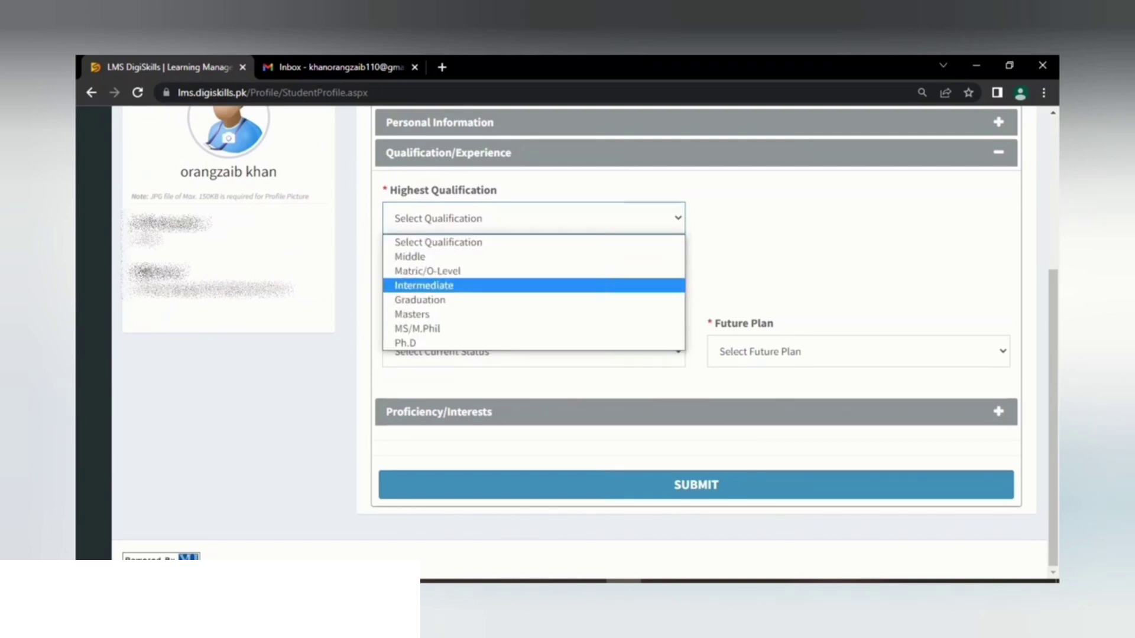
left_click(423, 286)
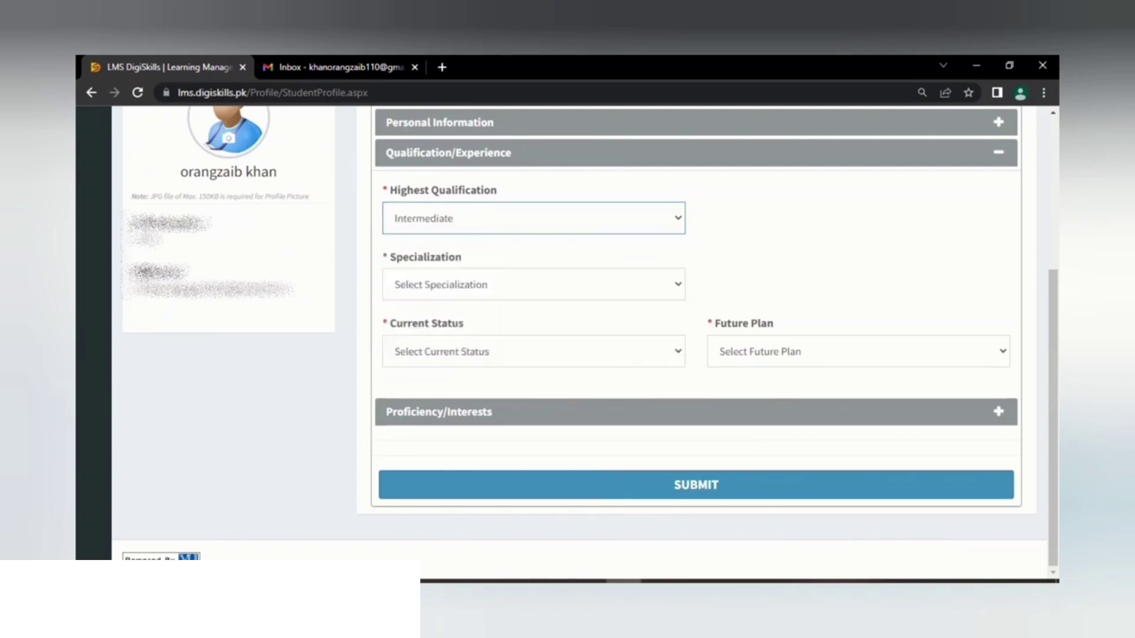
left_click(450, 284)
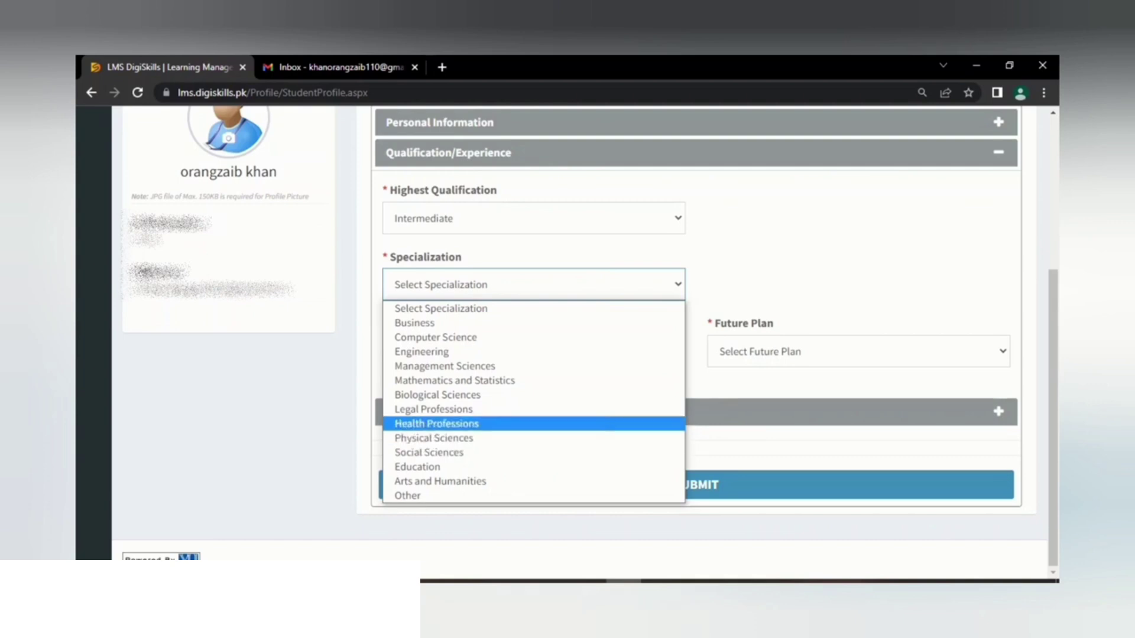
left_click(438, 424)
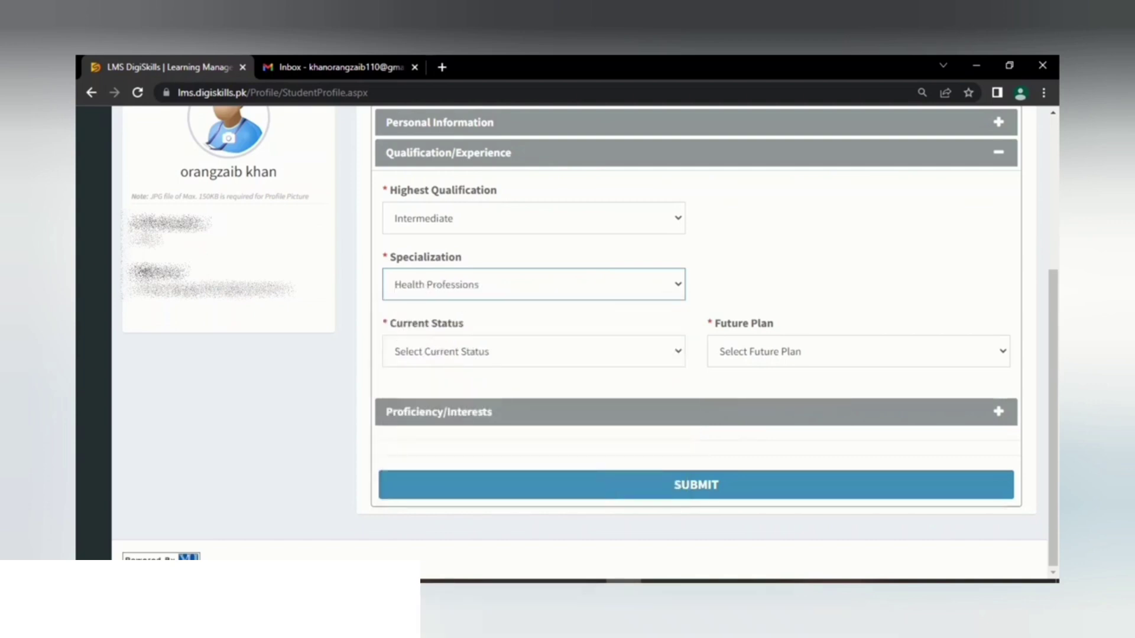
Step: Set current status to Student and future plan to Freelancing
left_click(534, 352)
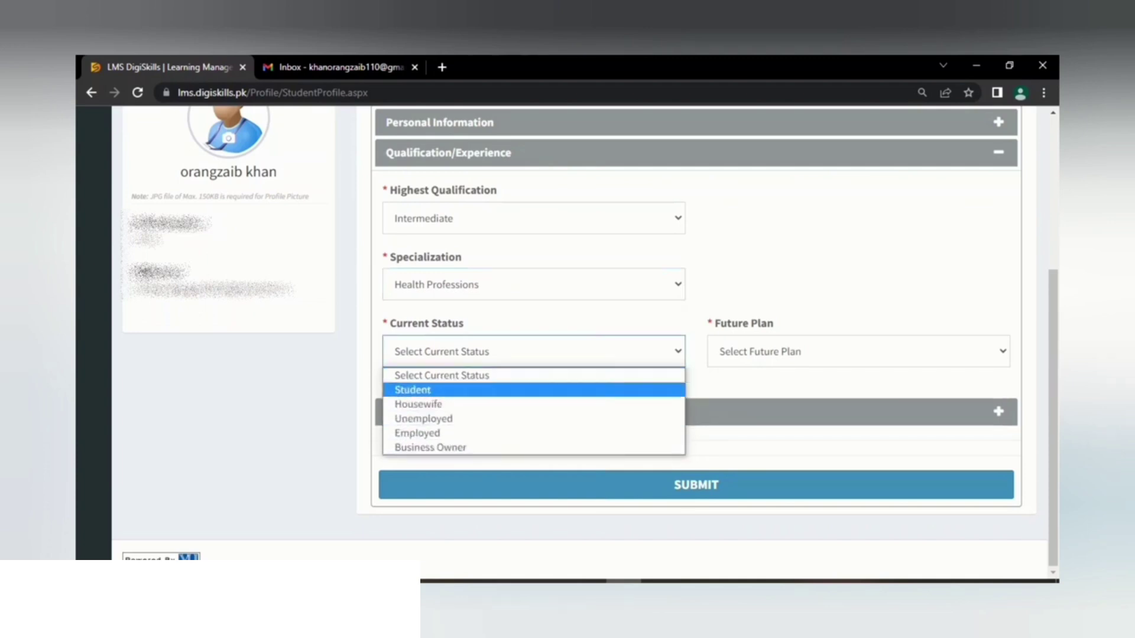
left_click(413, 390)
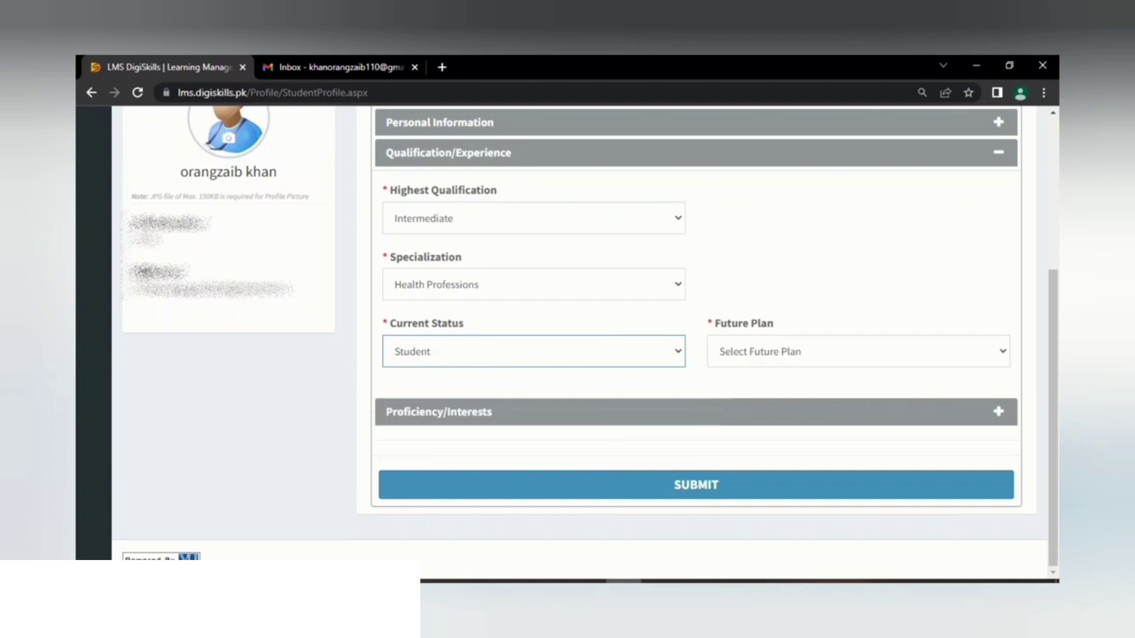
left_click(534, 352)
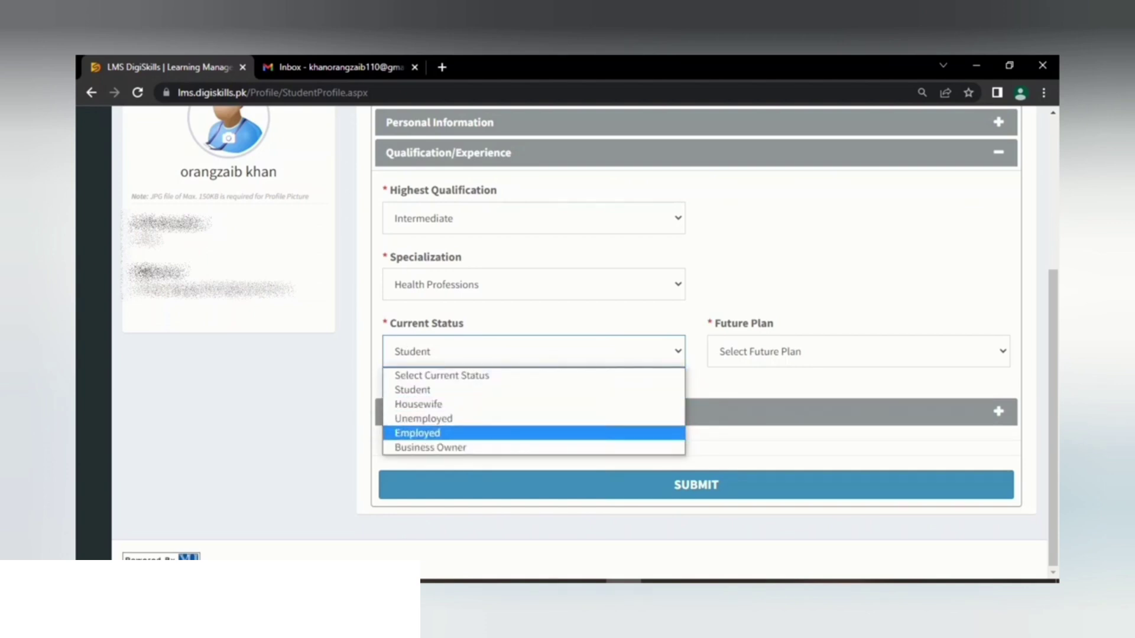
left_click(417, 433)
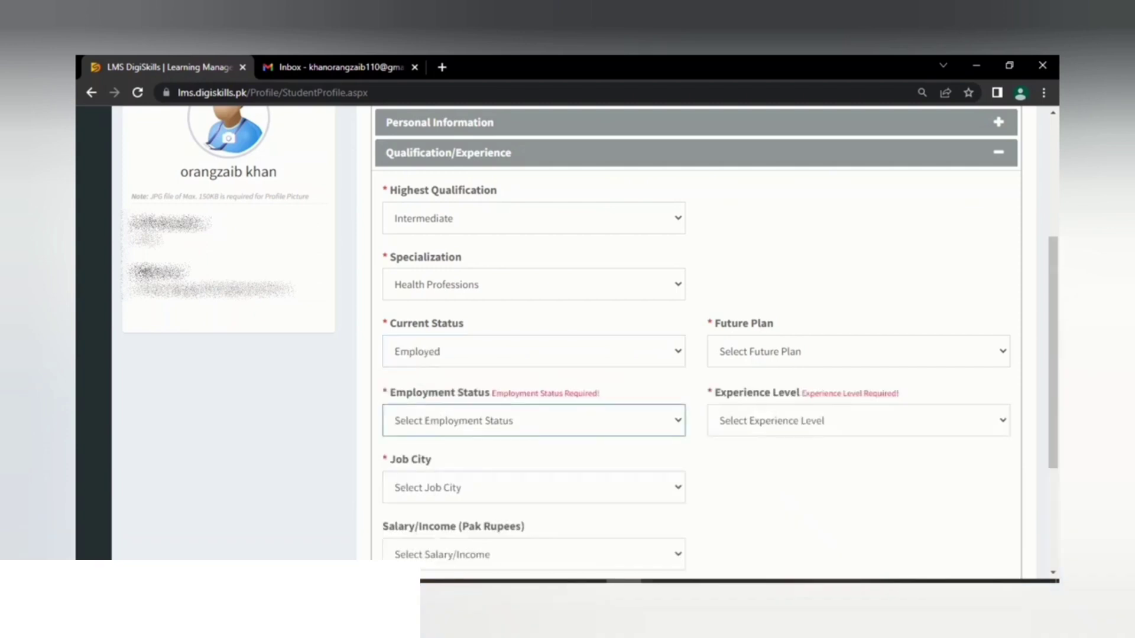
left_click(533, 351)
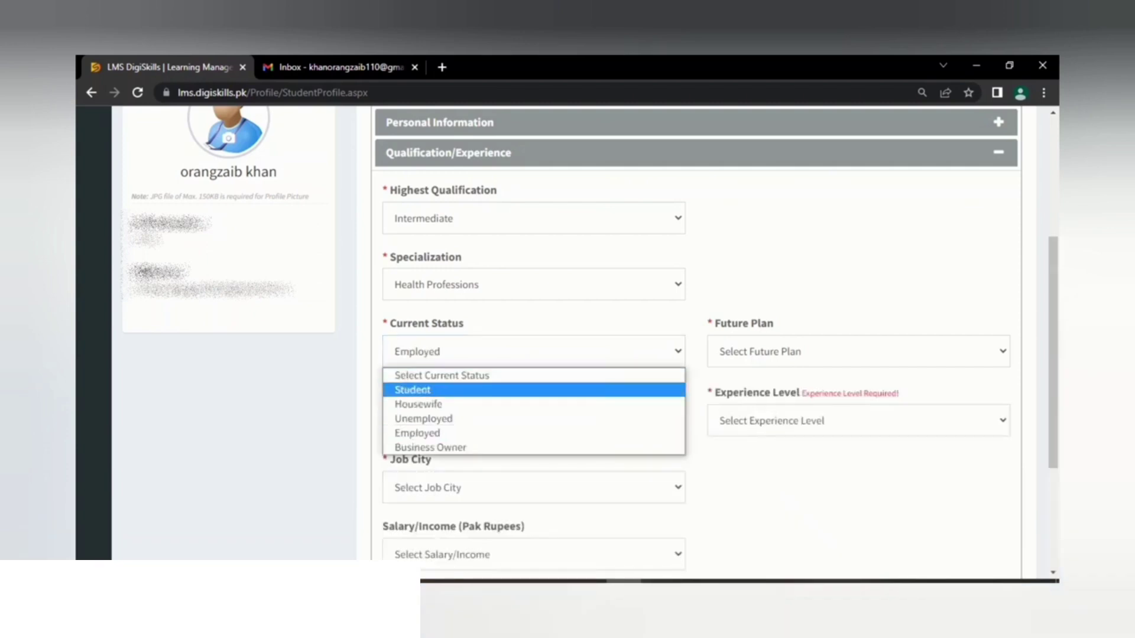
key("Return")
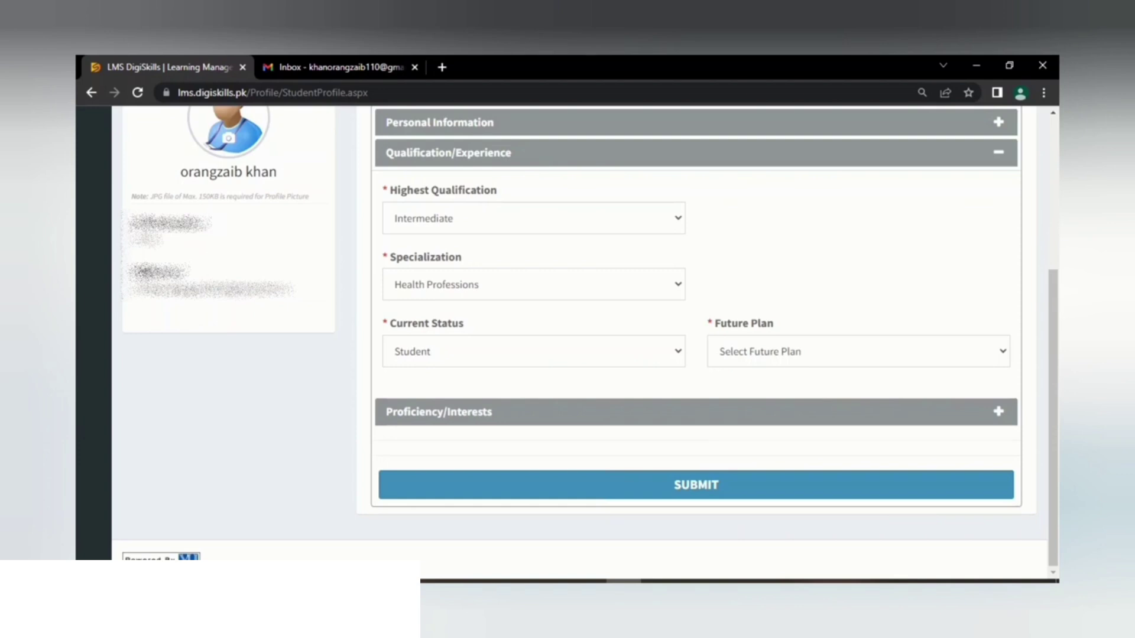
left_click(858, 352)
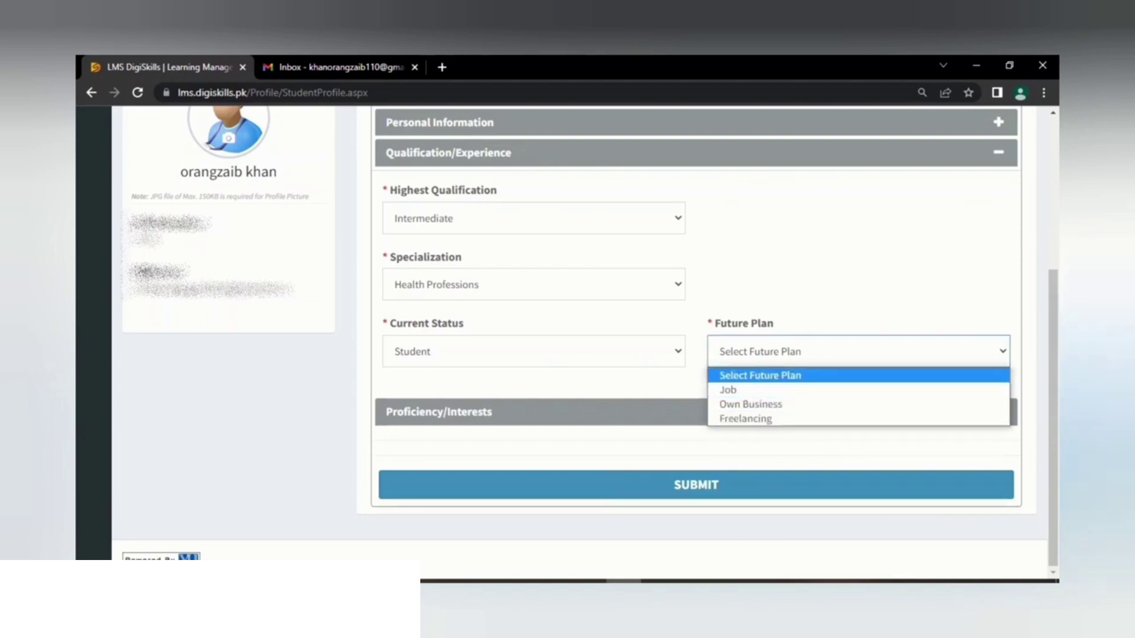
key("Down")
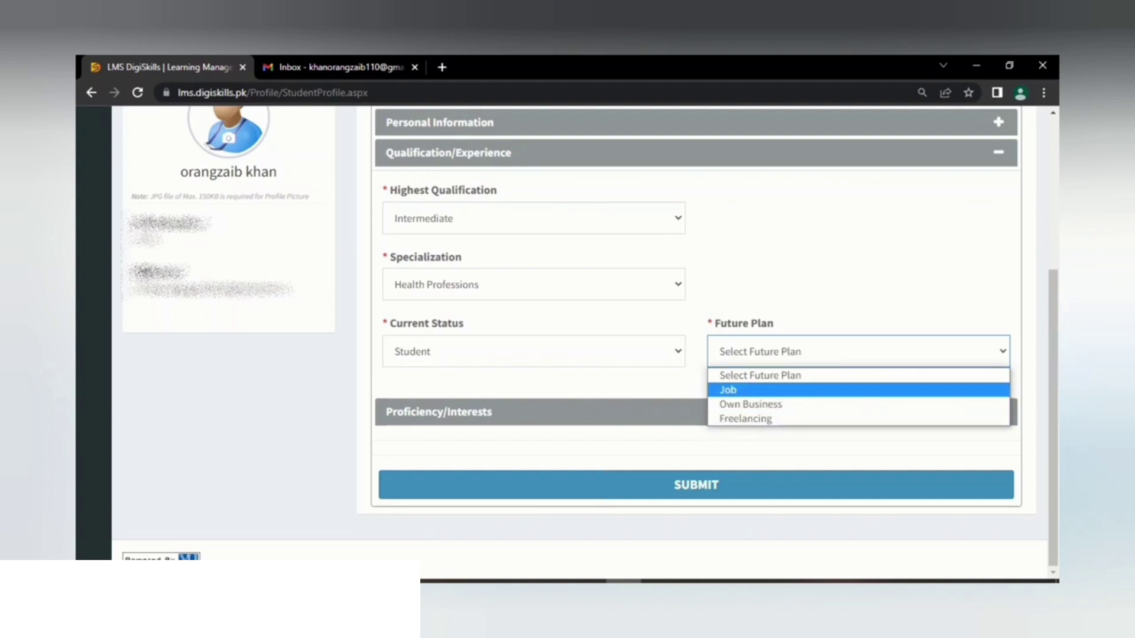
key("Return")
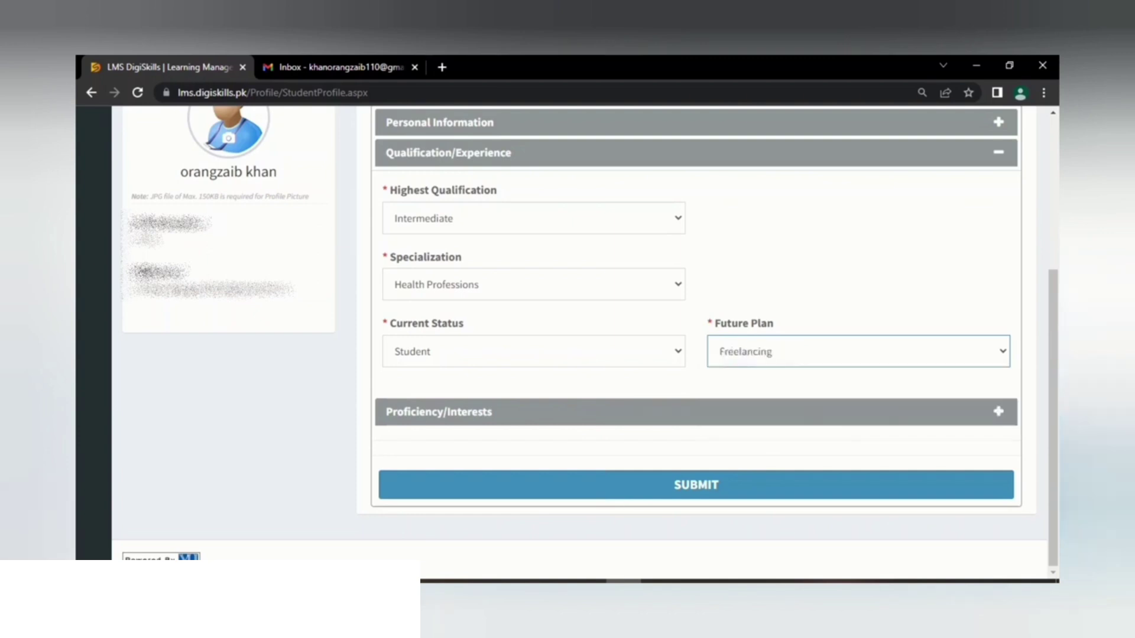
left_click(999, 412)
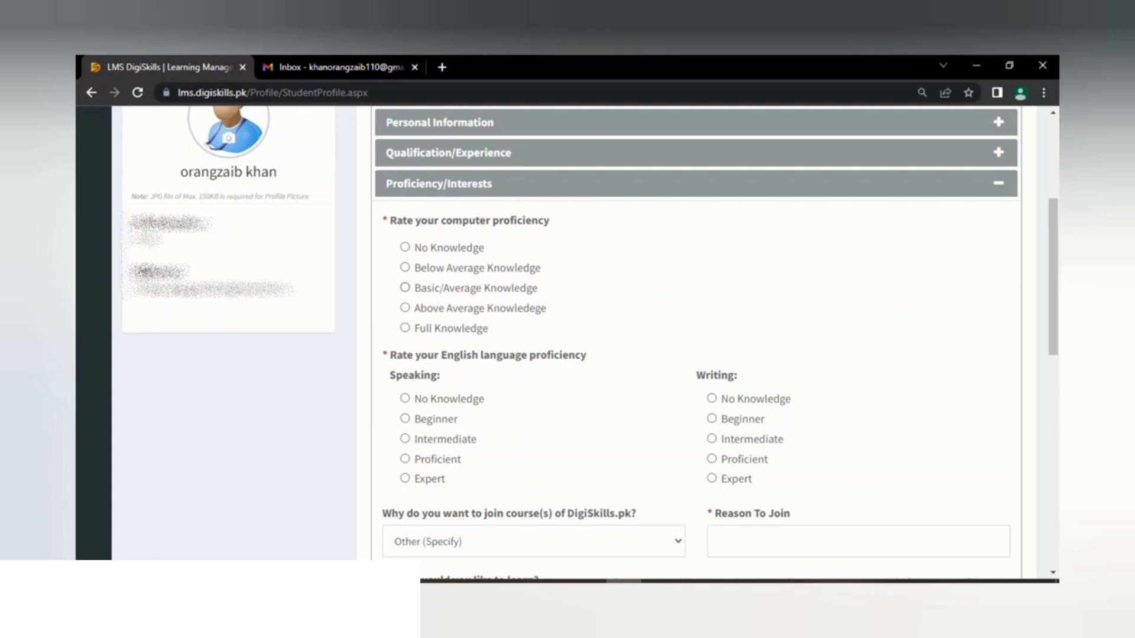
Step: Rate computer proficiency as Basic/Average Knowledge
left_click(404, 288)
left_click(405, 247)
left_click(405, 288)
Step: Rate both English speaking and English writing as Intermediate
left_click(405, 438)
left_click(712, 438)
scroll(695, 343, "down", 2)
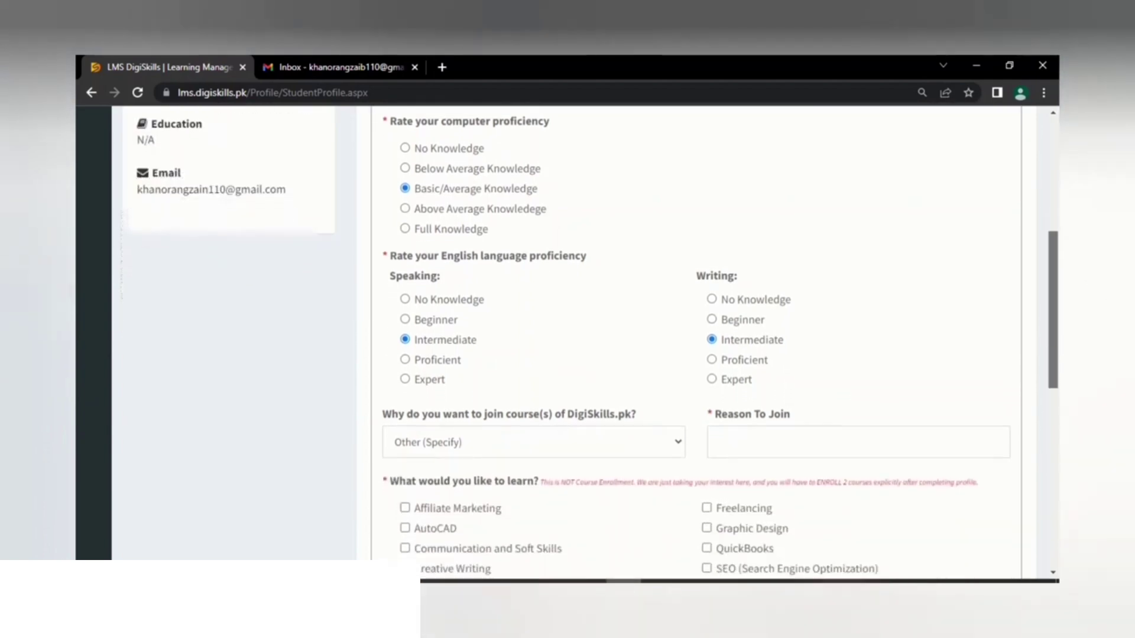
scroll(694, 343, "down", 1)
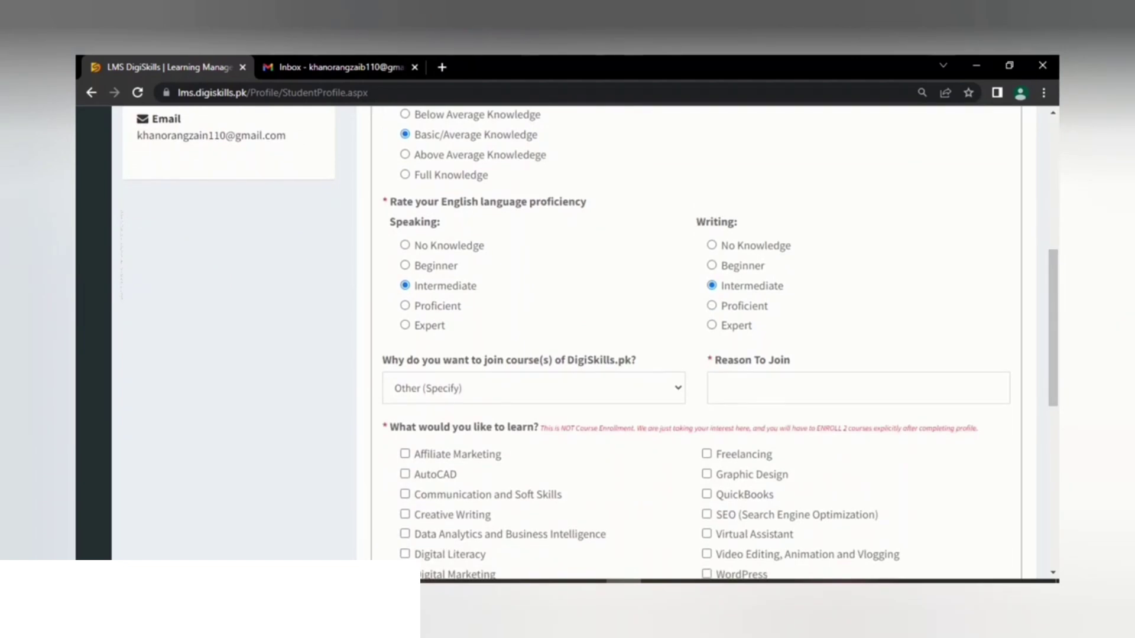
left_click(533, 388)
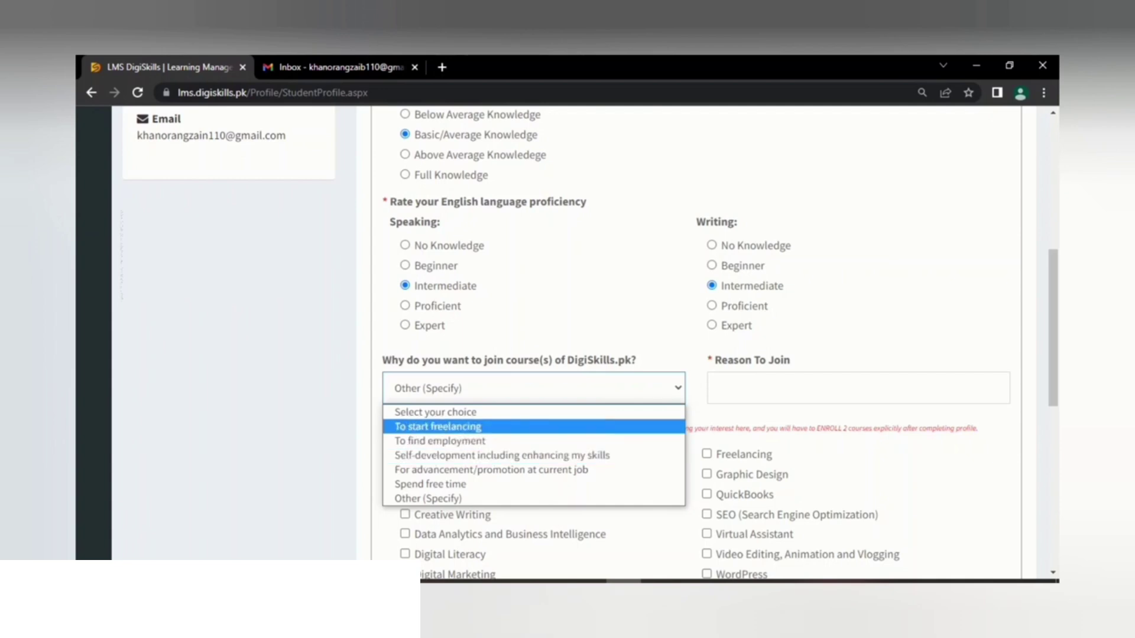
Step: Choose 'To start freelancing' in the Why do you want to join course(s) dropdown
left_click(438, 427)
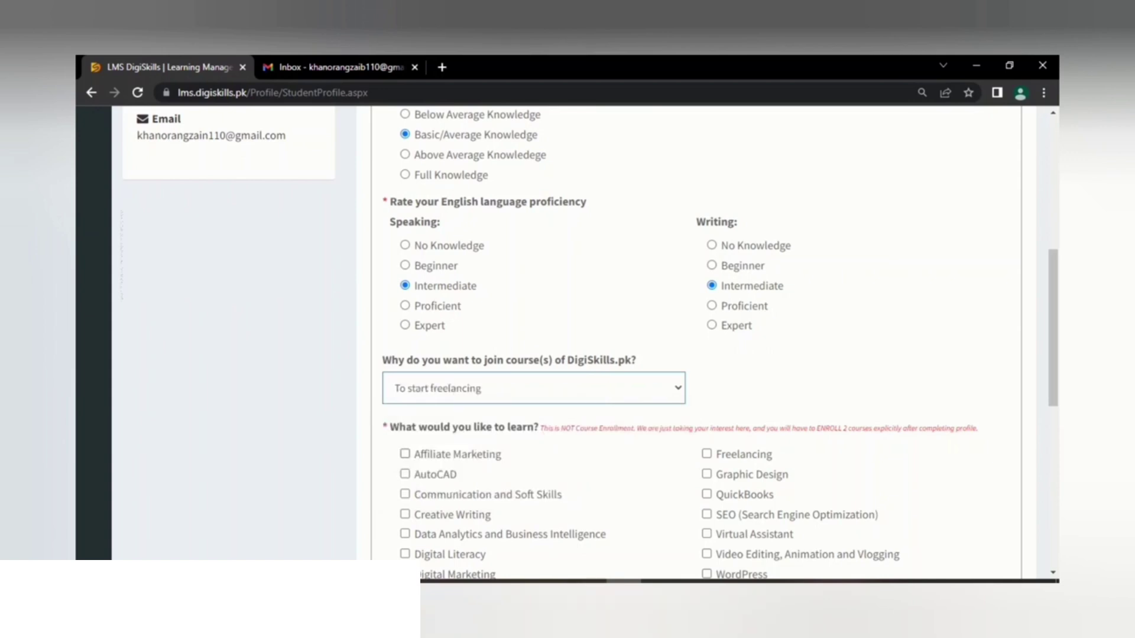
Step: Tick ten interests, from Affiliate Marketing and AutoCAD through SEO, Video Editing and WordPress
left_click(405, 454)
left_click(405, 474)
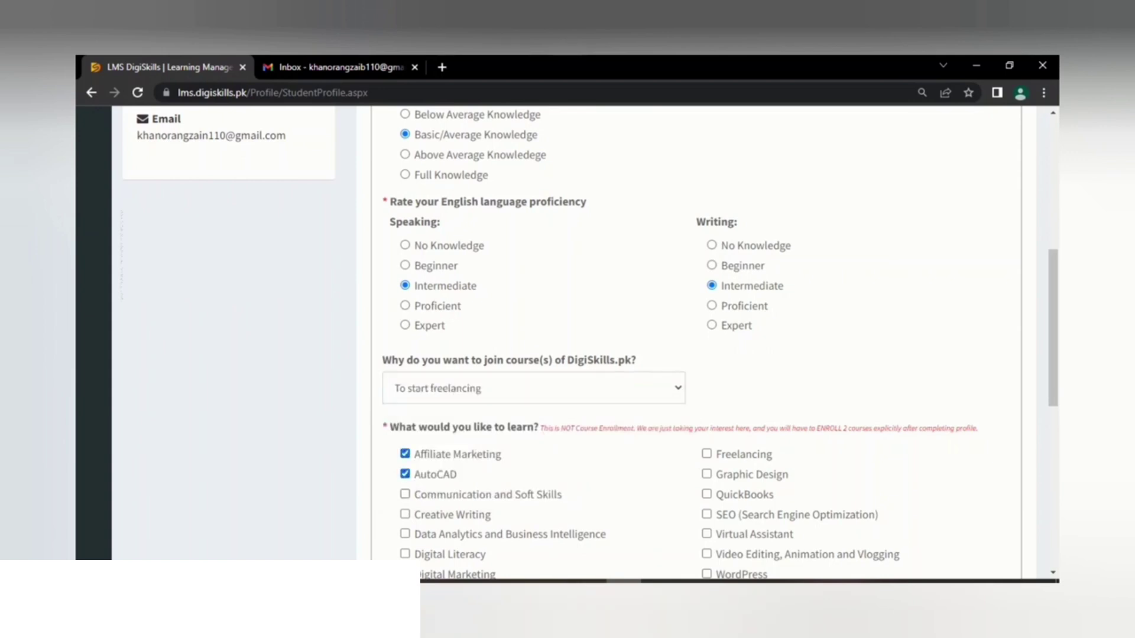
left_click(405, 494)
left_click(404, 514)
left_click(707, 454)
left_click(706, 474)
left_click(707, 534)
left_click(706, 515)
left_click(706, 554)
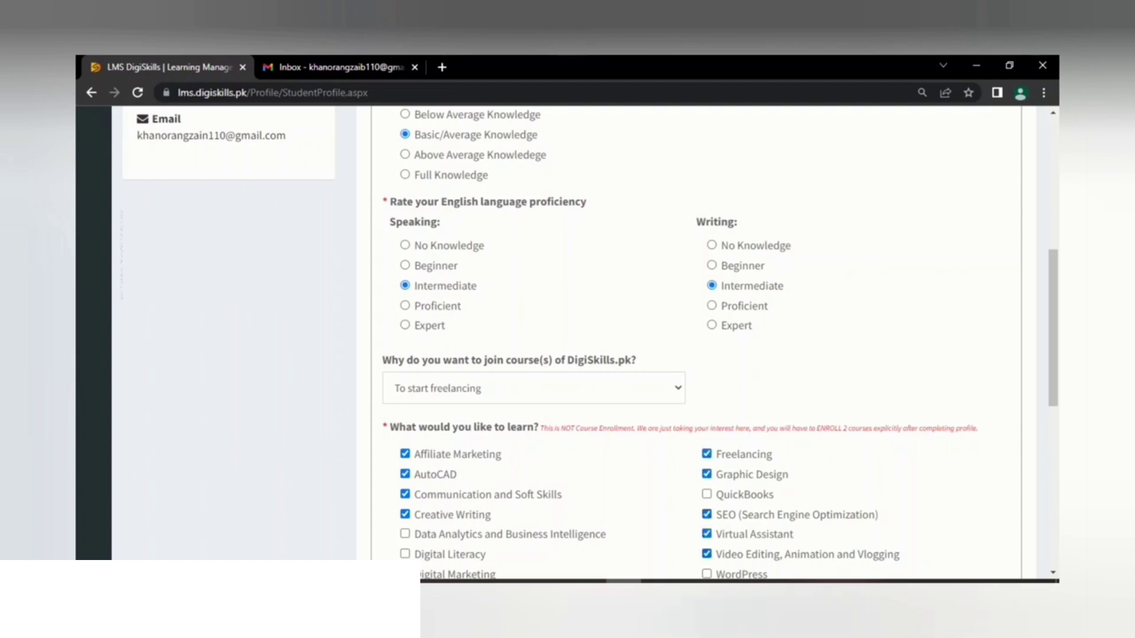
left_click(707, 574)
Step: Tick Data Analytics, E-Commerce Management, Digital Literacy and QuickBooks as learning interests
left_click(405, 534)
scroll(591, 342, "down", 2)
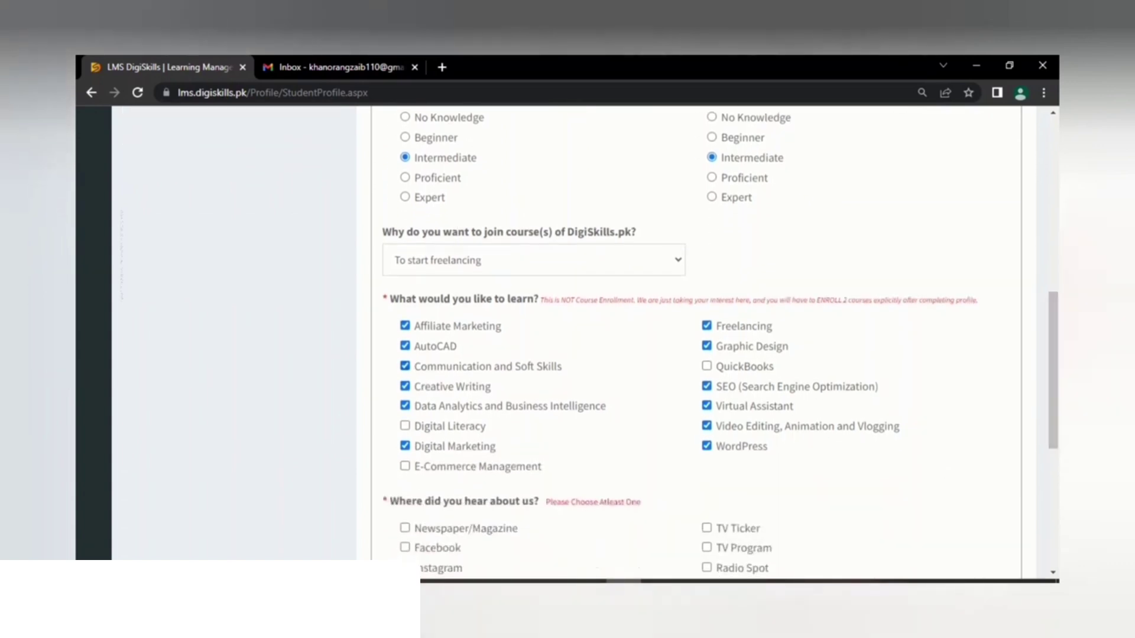
left_click(405, 466)
left_click(405, 426)
left_click(707, 366)
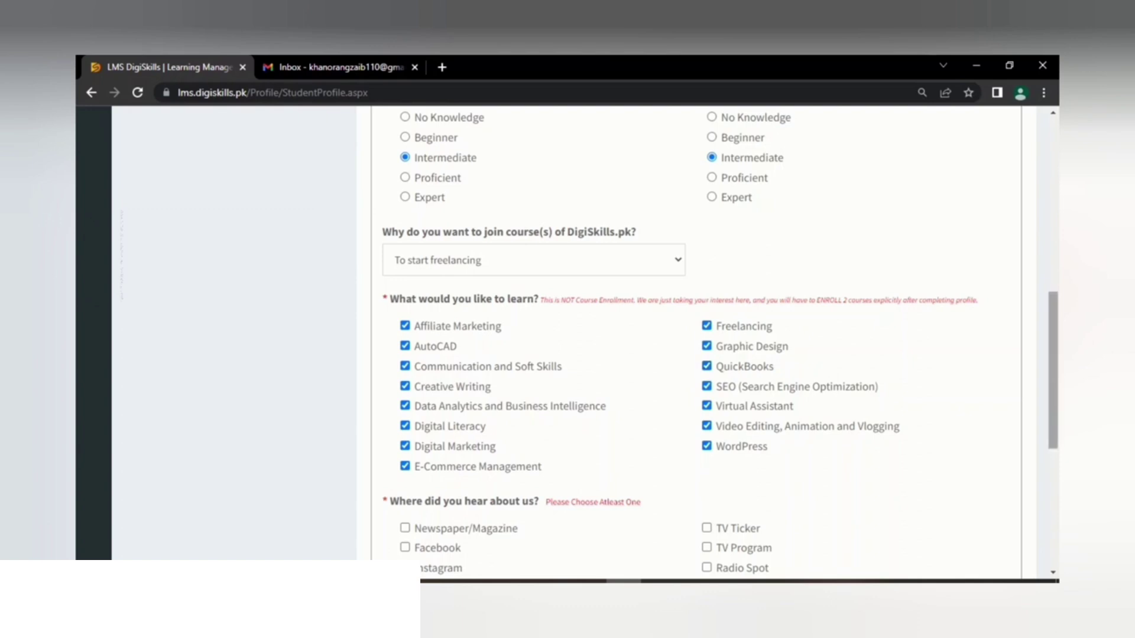
scroll(710, 343, "down", 3)
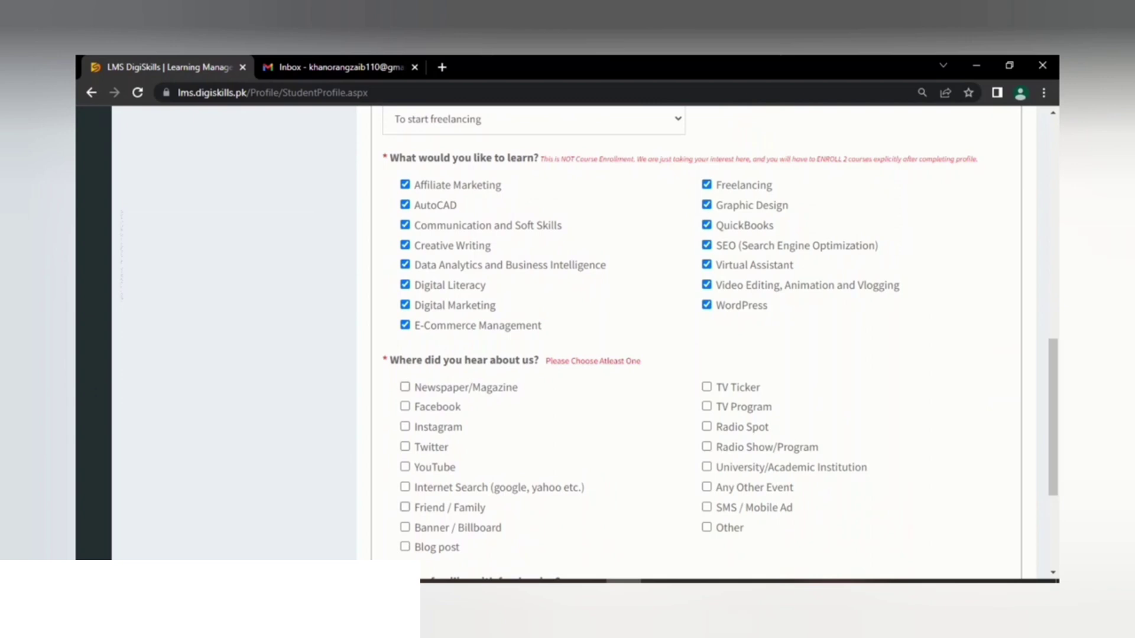
Step: Select YouTube as where you heard about DigiSkills.pk and answer Yes to freelancing familiarity
left_click(404, 467)
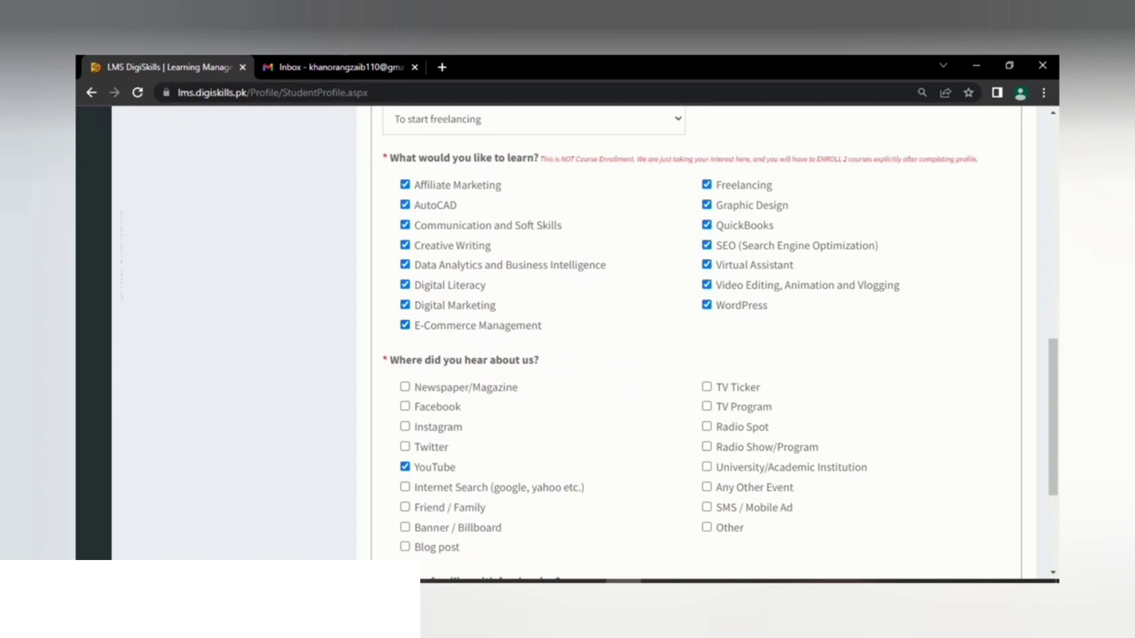
scroll(697, 331, "down", 2)
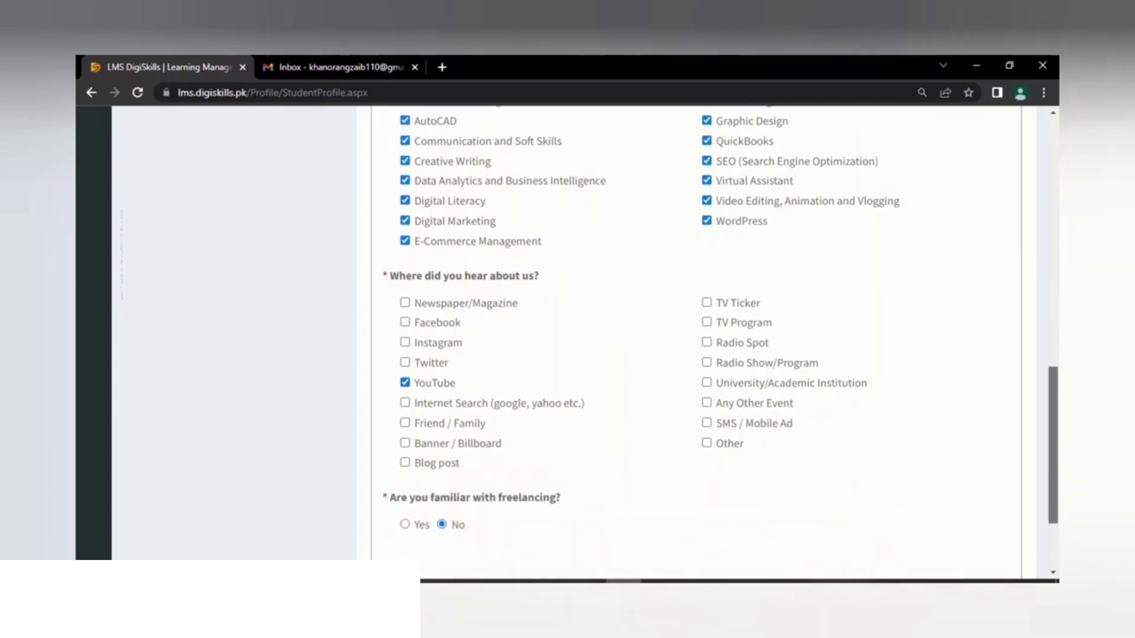
left_click(706, 443)
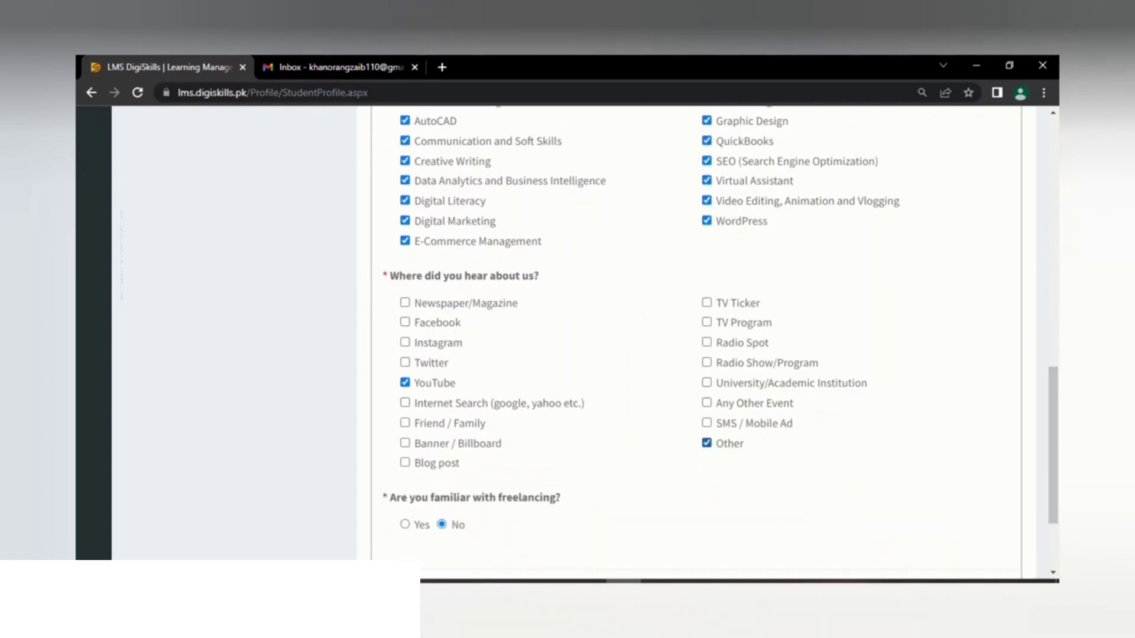
left_click(706, 444)
left_click(405, 524)
scroll(696, 331, "down", 2)
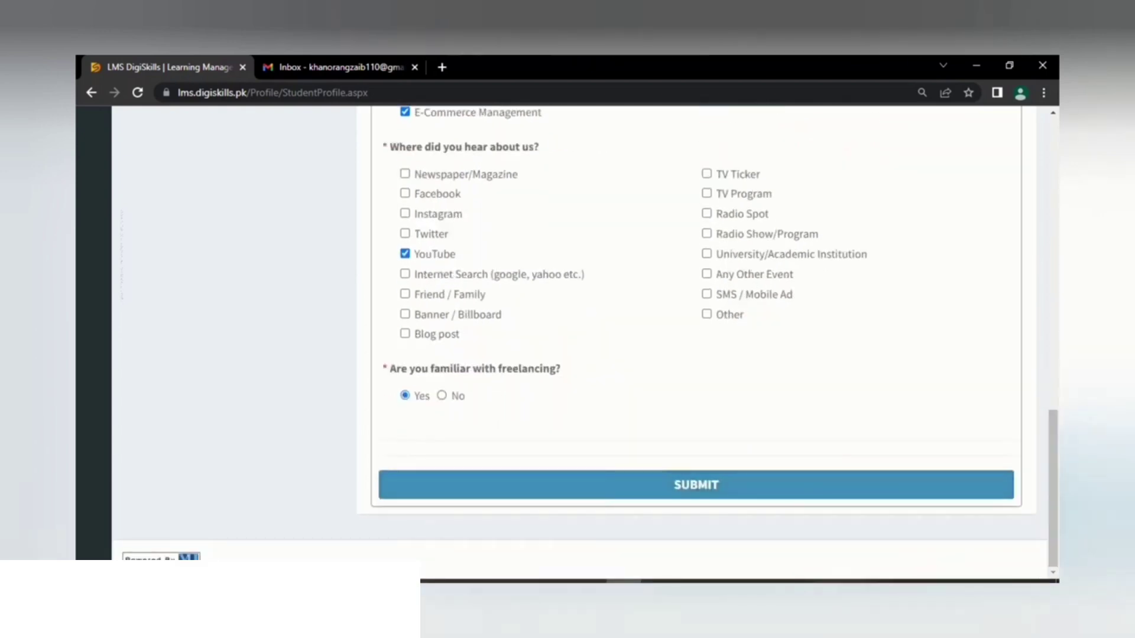
Step: Switch the freelancing answer to No, submit the profile and accept the certification notice
left_click(441, 396)
left_click(695, 485)
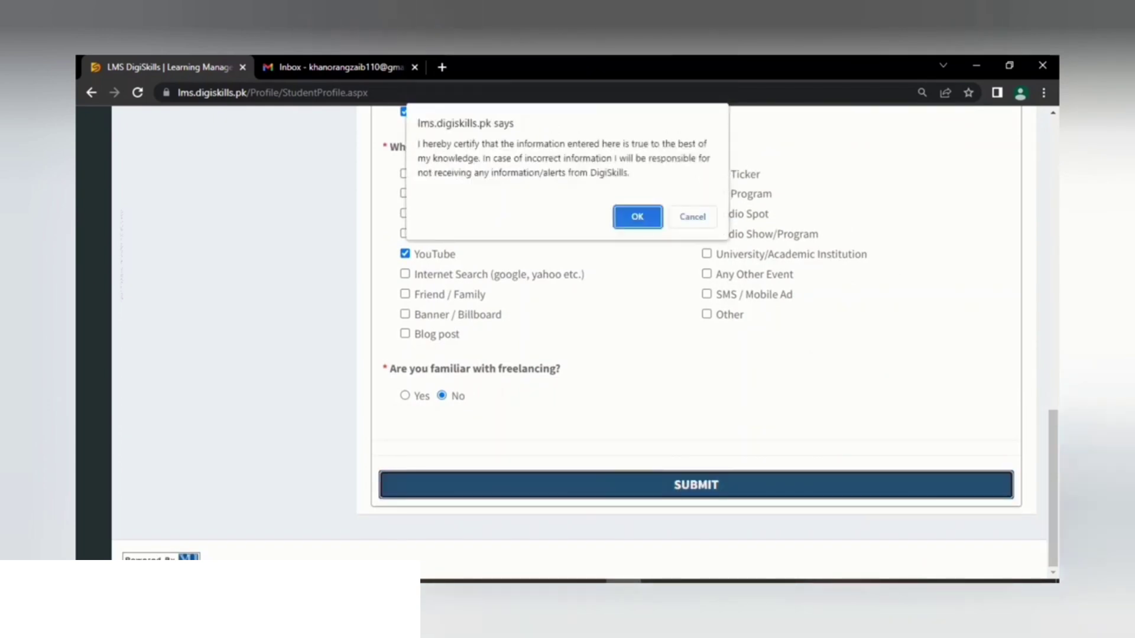
key("Return")
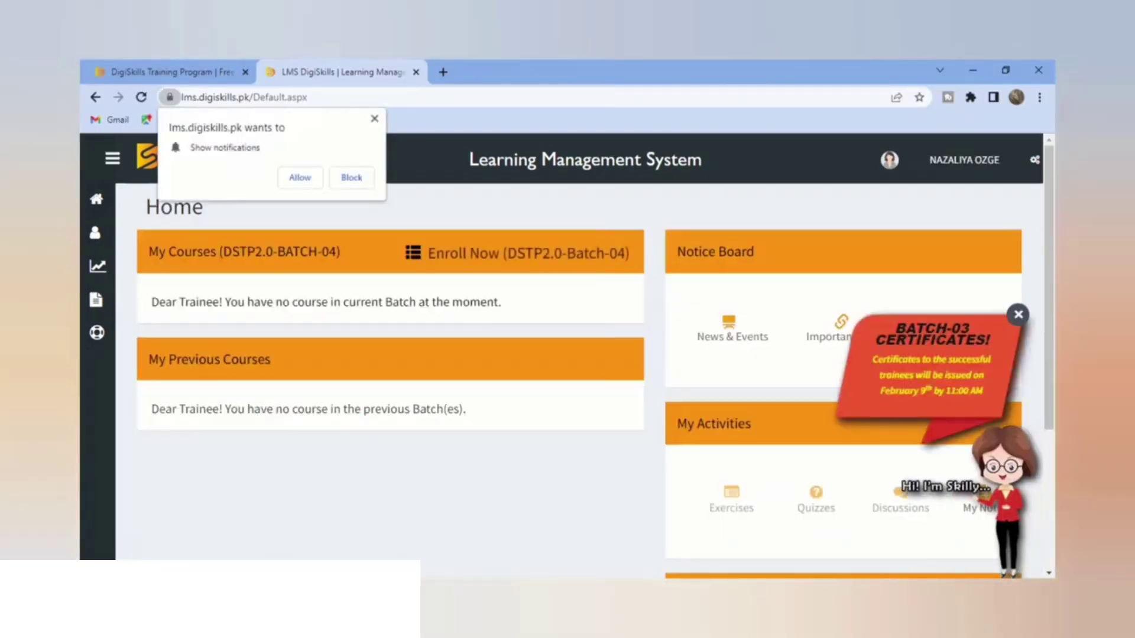
Step: Open Enroll Now (DSTP2.0-Batch-04) and scroll through the Available Courses table
left_click(525, 253)
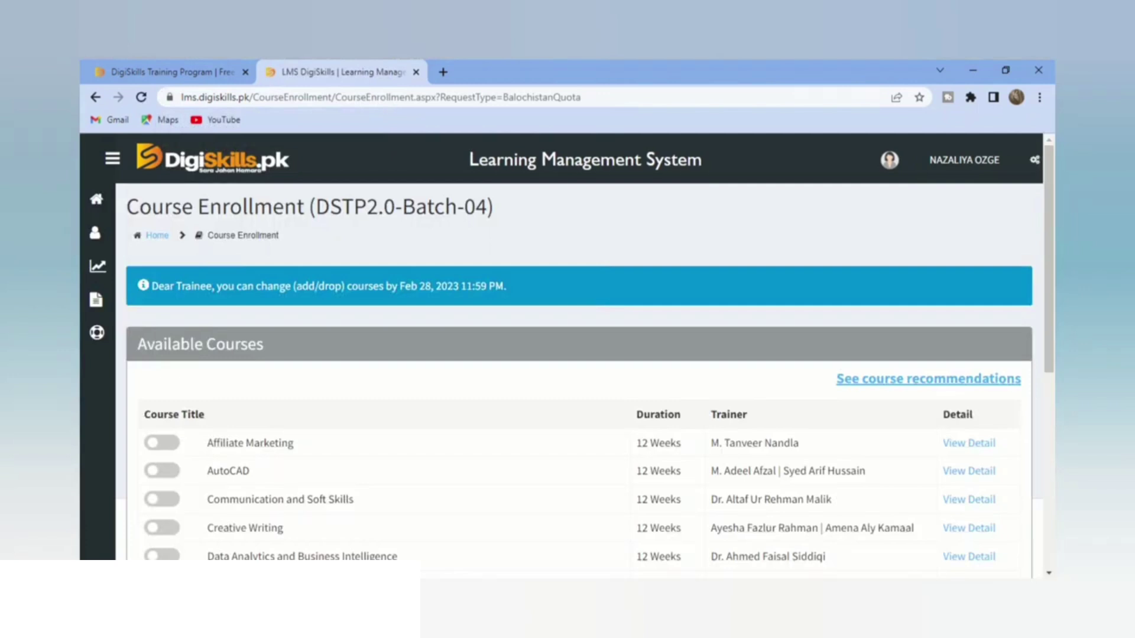
scroll(567, 355, "down", 2)
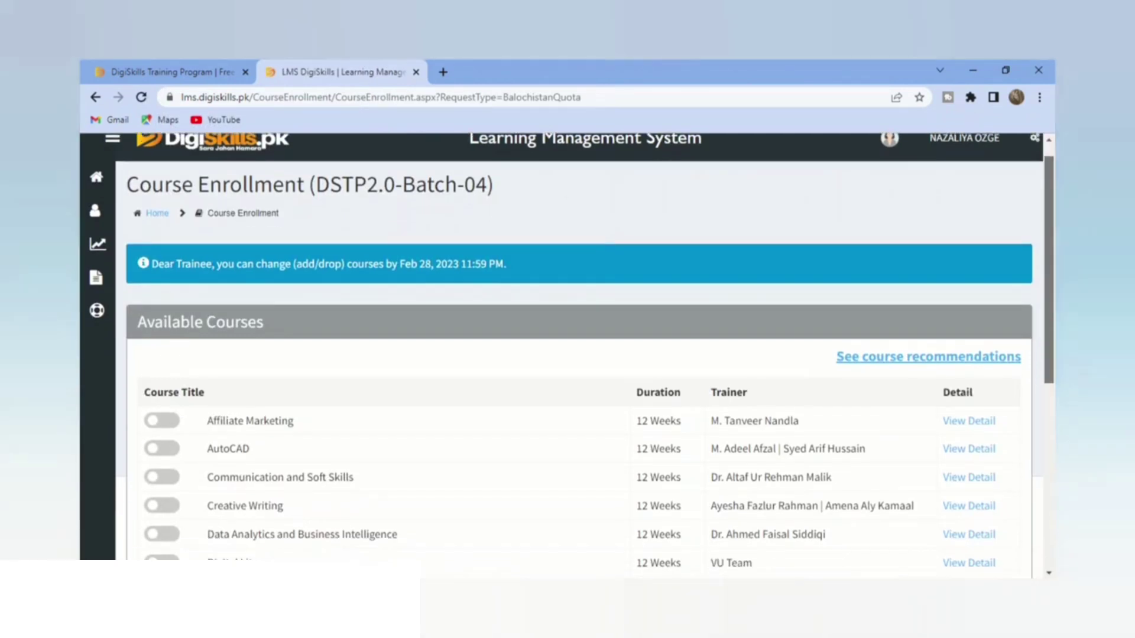
scroll(567, 355, "down", 2)
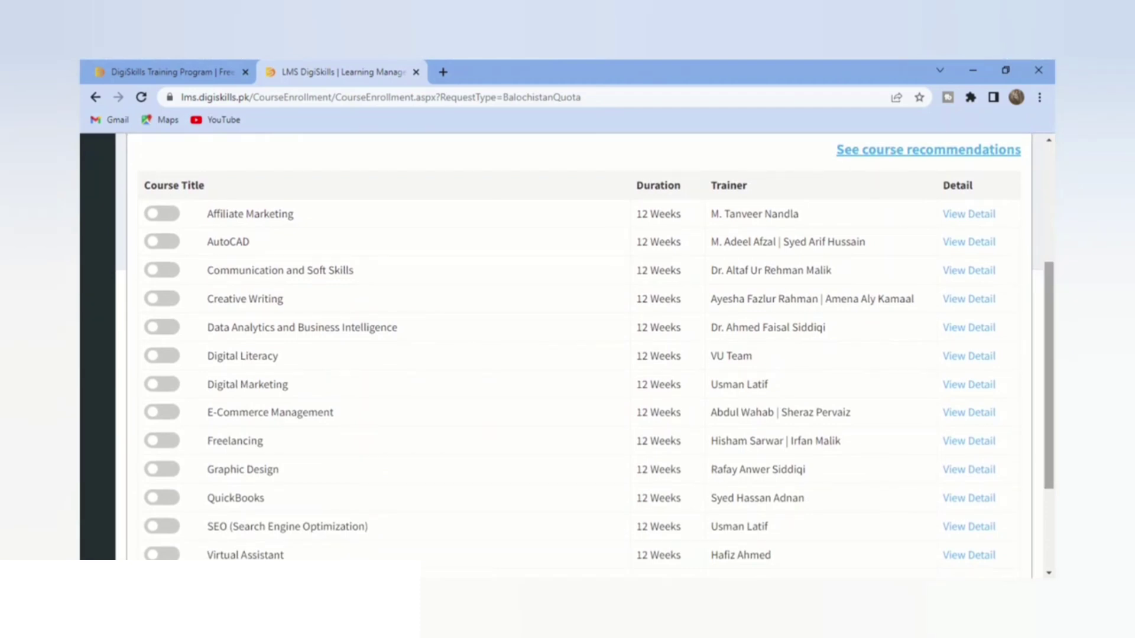
scroll(567, 354, "down", 3)
scroll(568, 355, "up", 1)
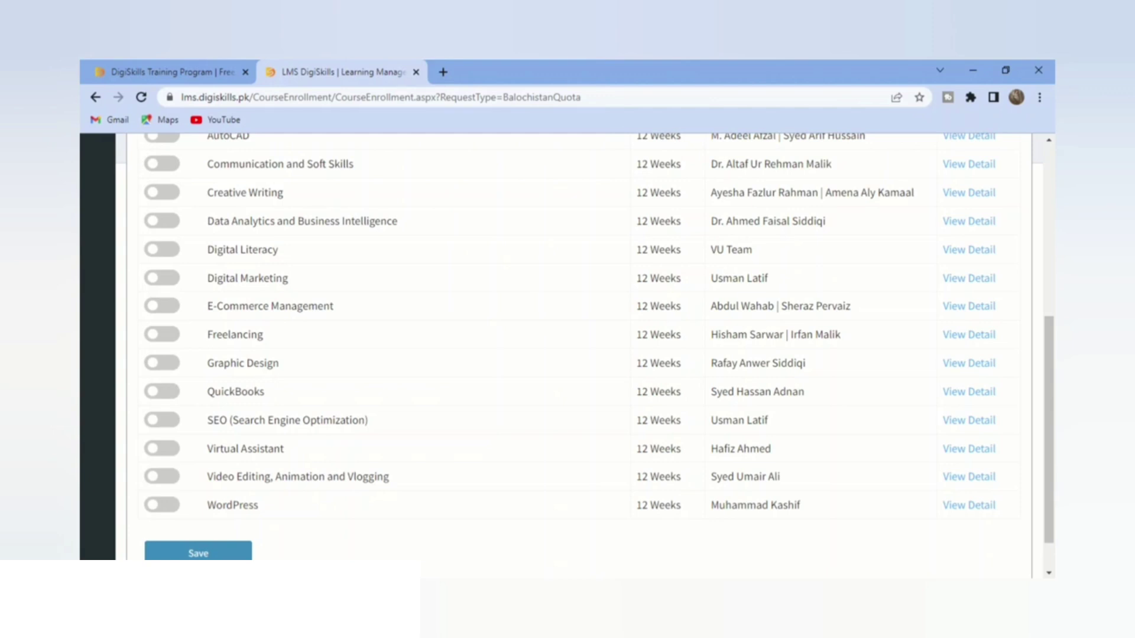
Step: Toggle on WordPress and Freelancing, dismissing the two-course limit warning
left_click(162, 505)
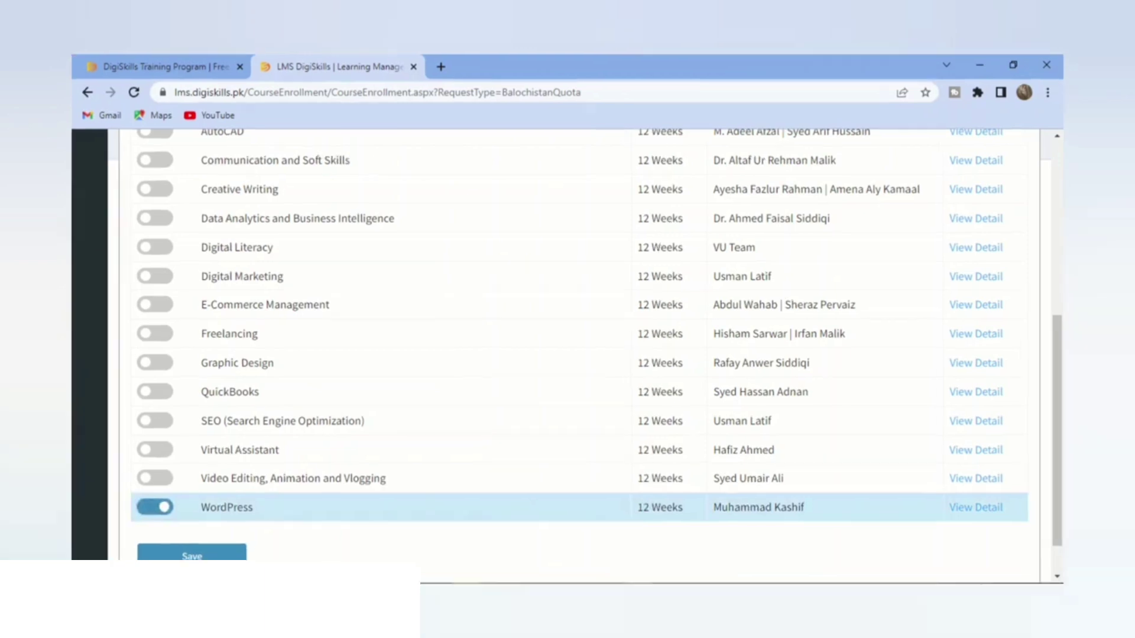
scroll(568, 354, "down", 1)
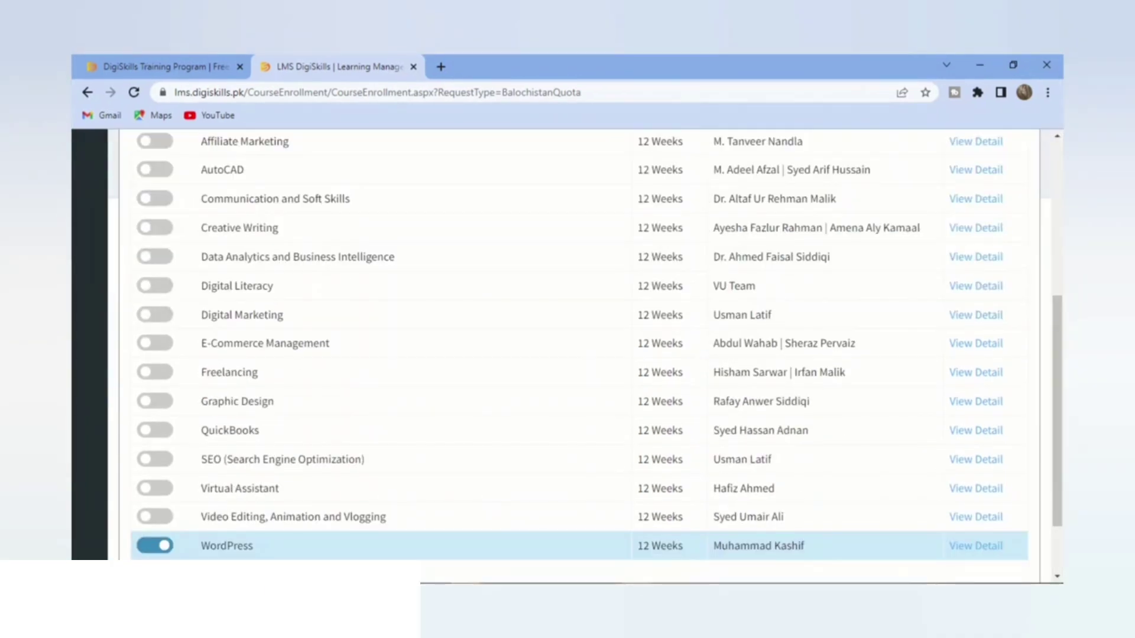
left_click(155, 315)
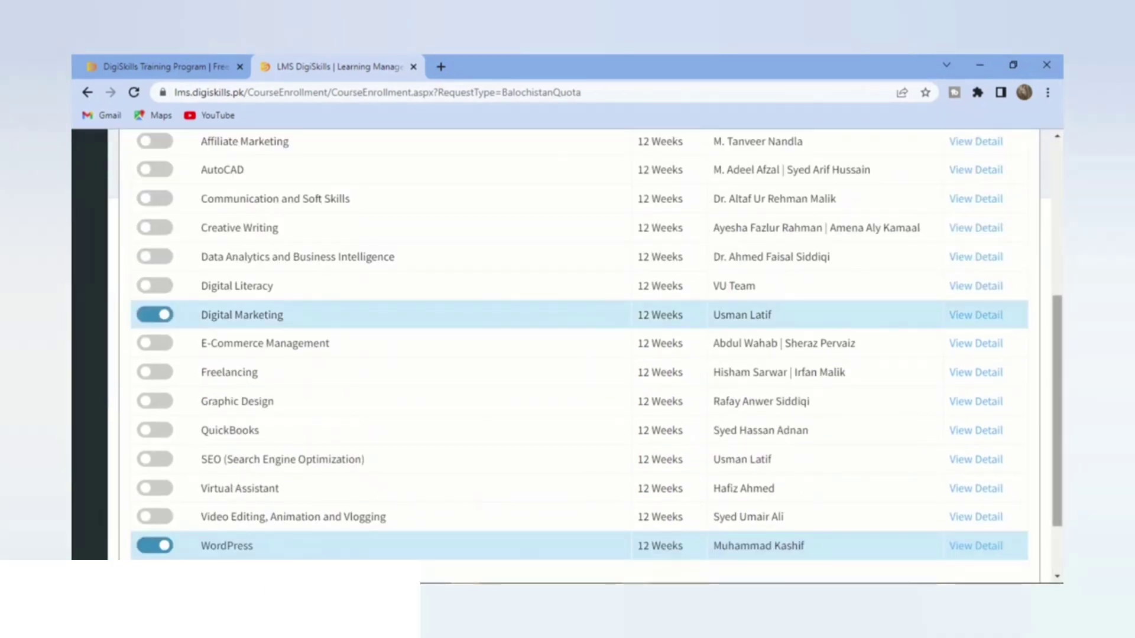
scroll(568, 355, "down", 3)
left_click(172, 507)
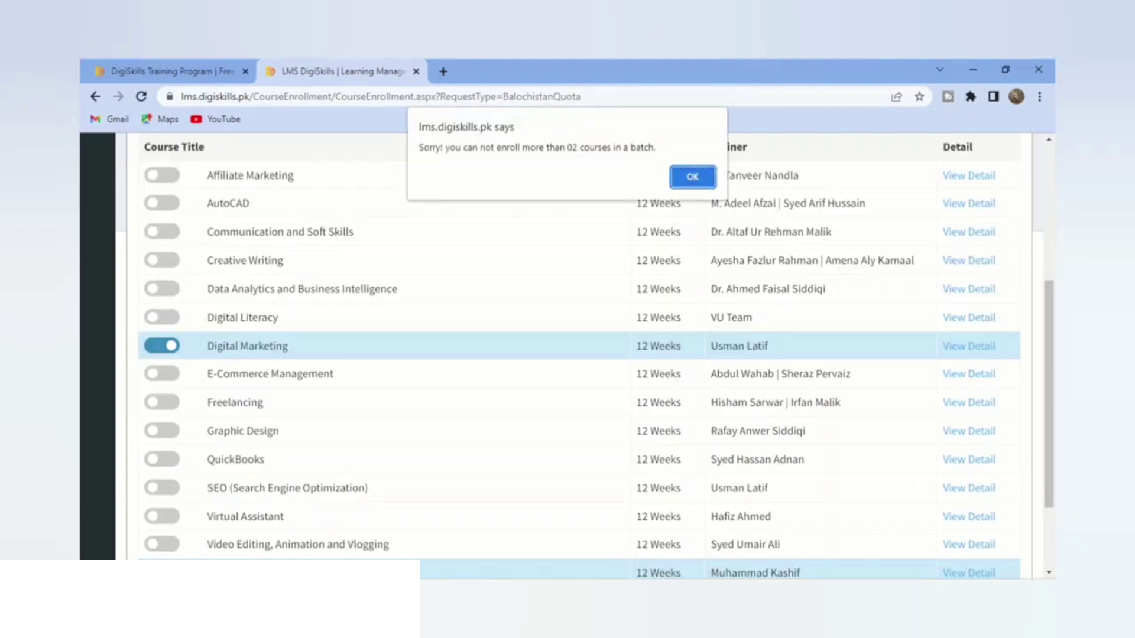
key("Return")
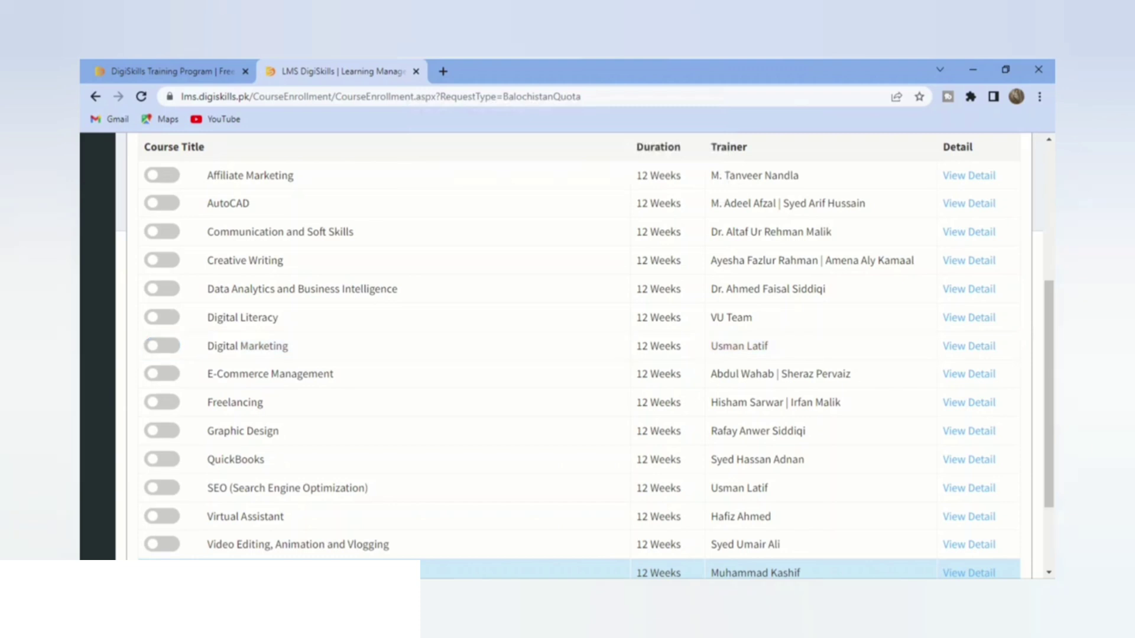
left_click(162, 402)
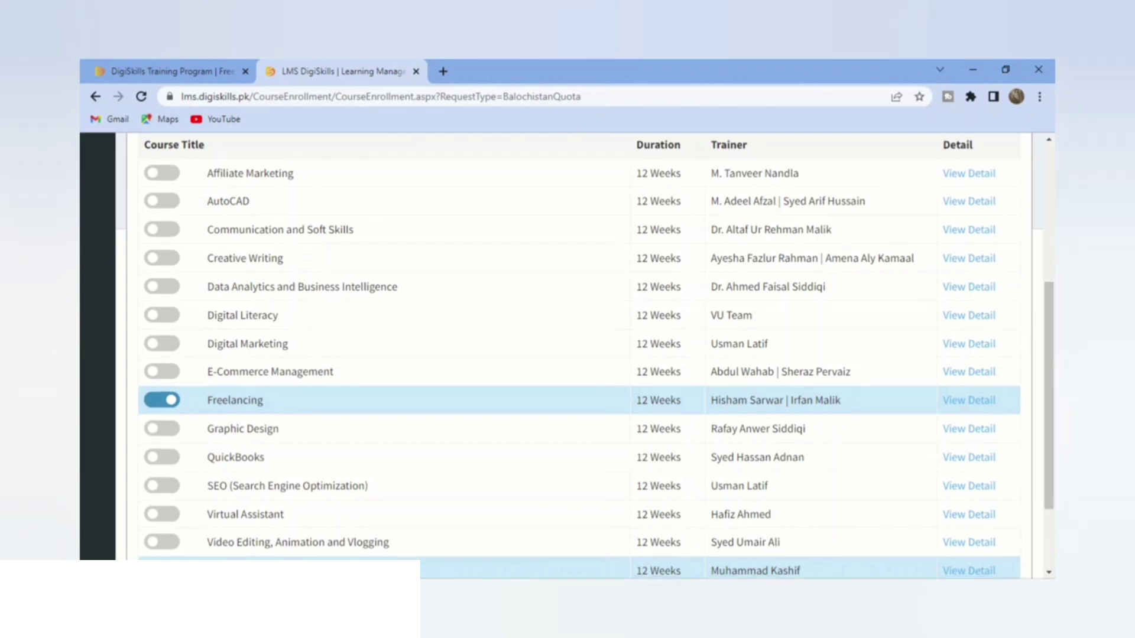
Step: Save and confirm the enrollments, then switch to the DigiSkills.pk home page window
scroll(568, 355, "down", 2)
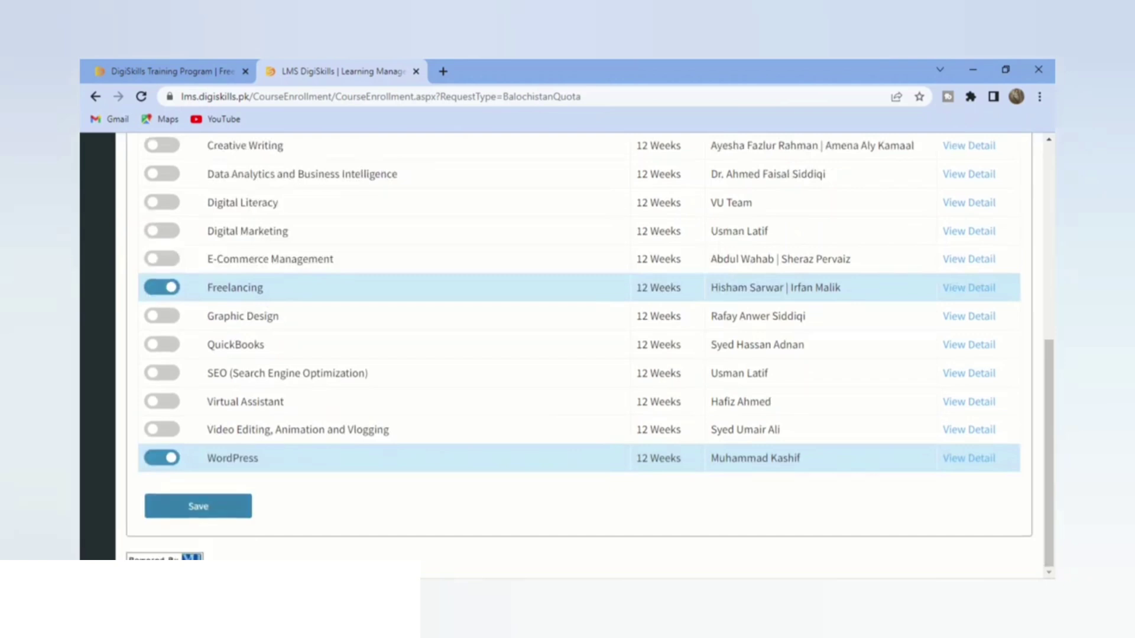
left_click(198, 506)
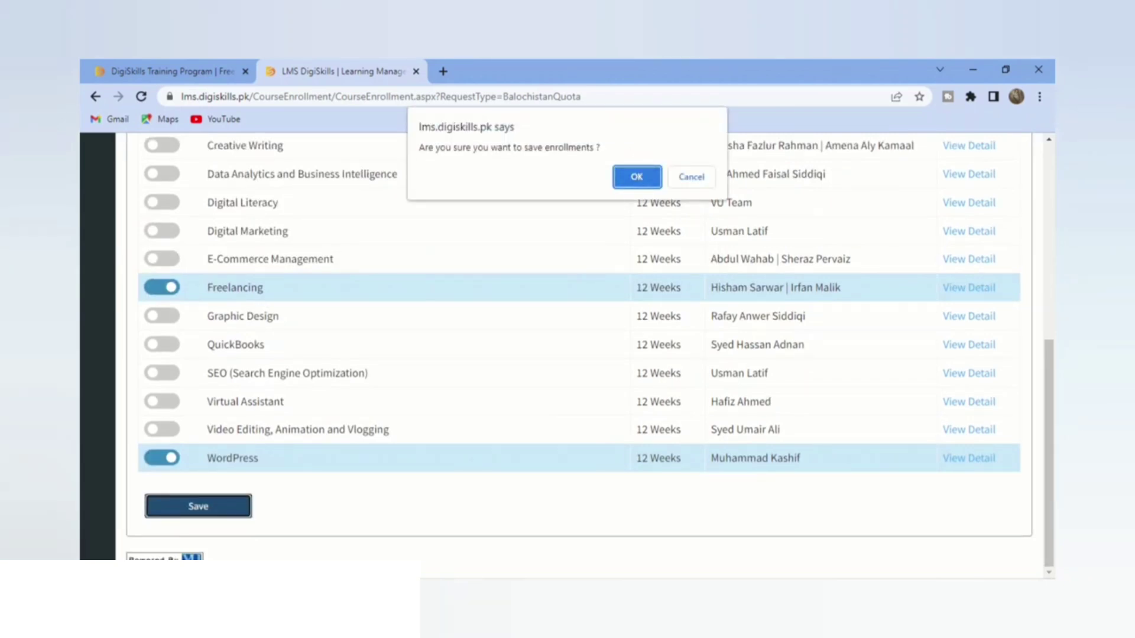
key("Return")
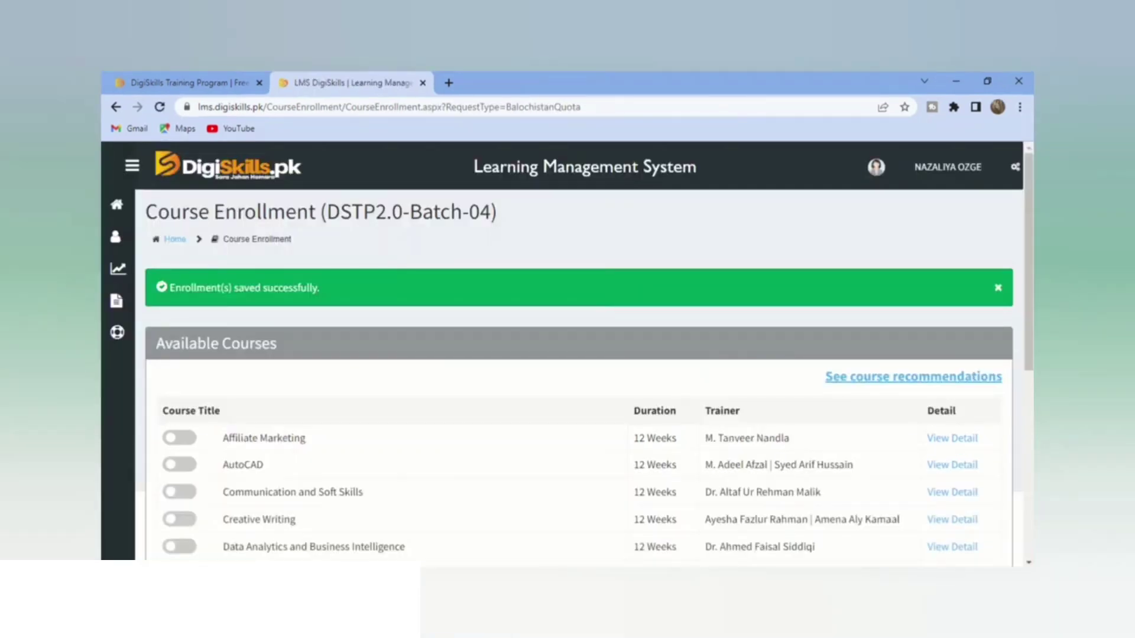
scroll(567, 354, "down", 6)
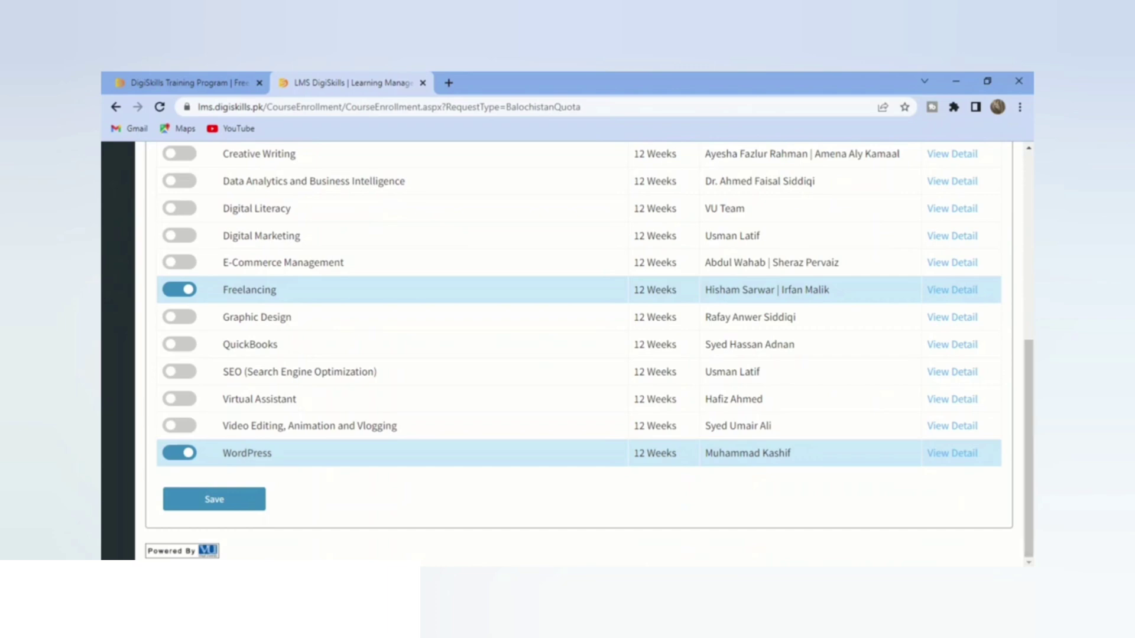
left_click(596, 526)
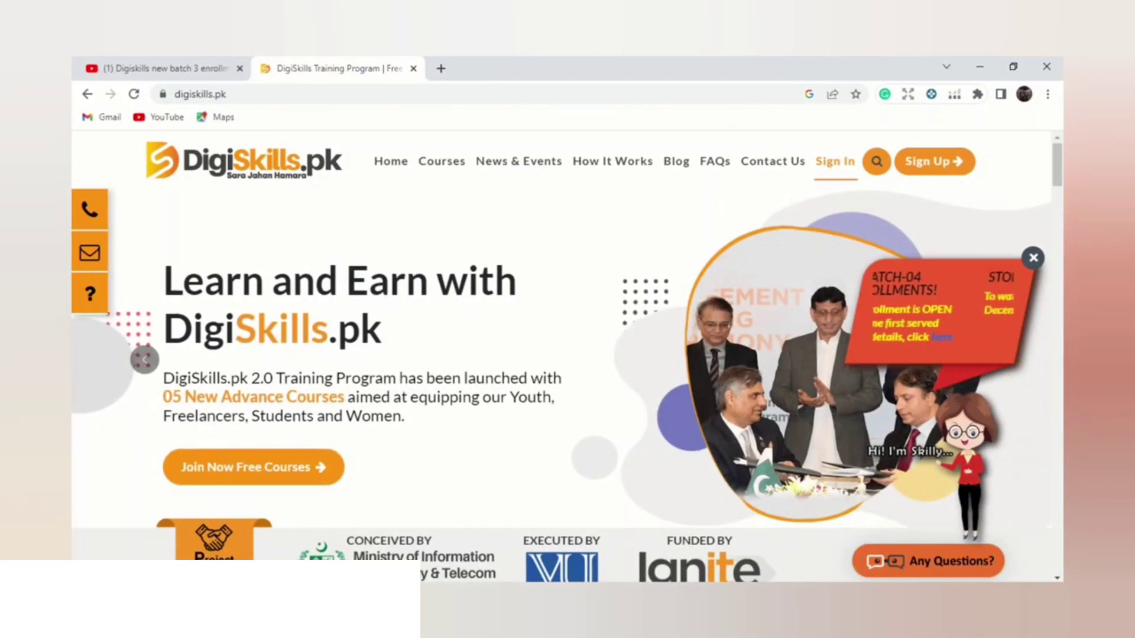
Step: Sign in to the LMS in a new tab and open the DSTP2.0-Batch-04 enrollment page
left_click(834, 162)
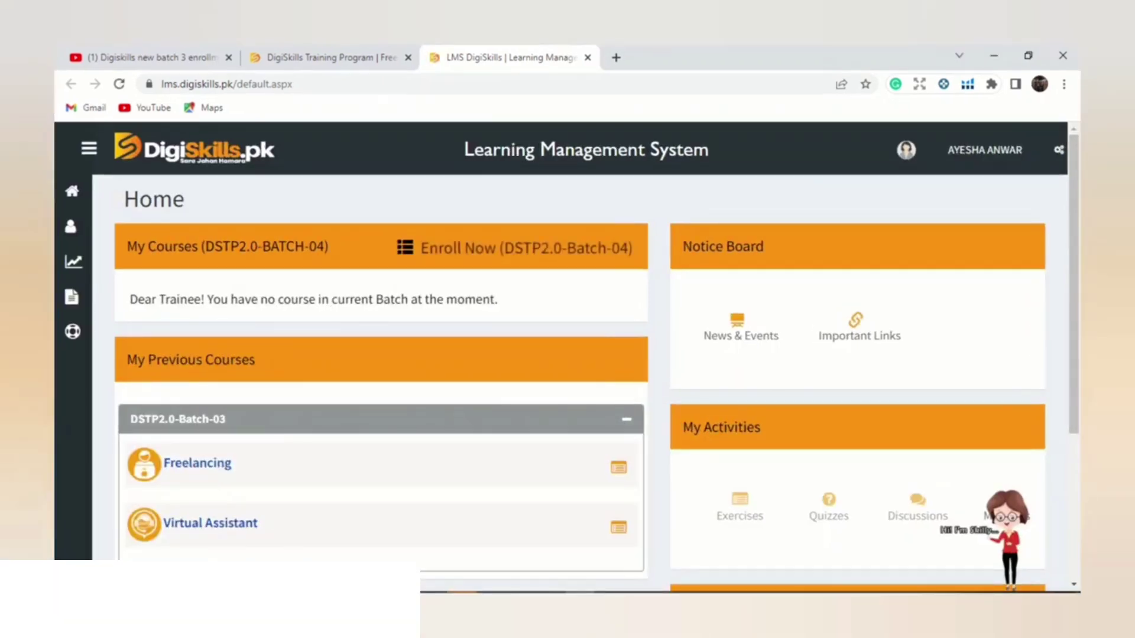
left_click(527, 248)
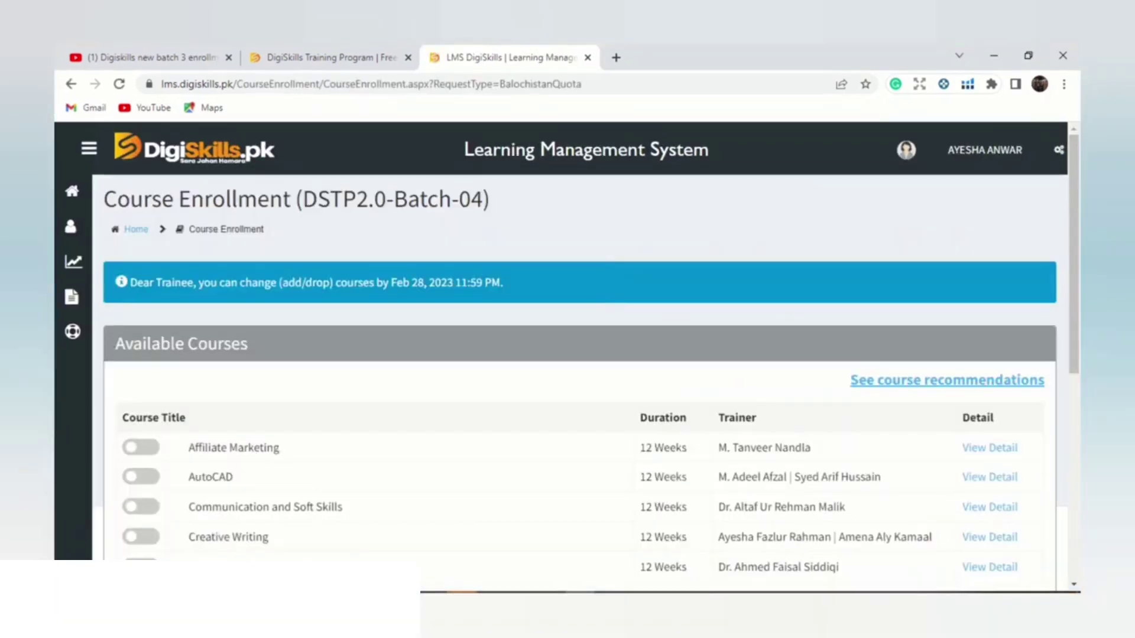
scroll(580, 355, "down", 6)
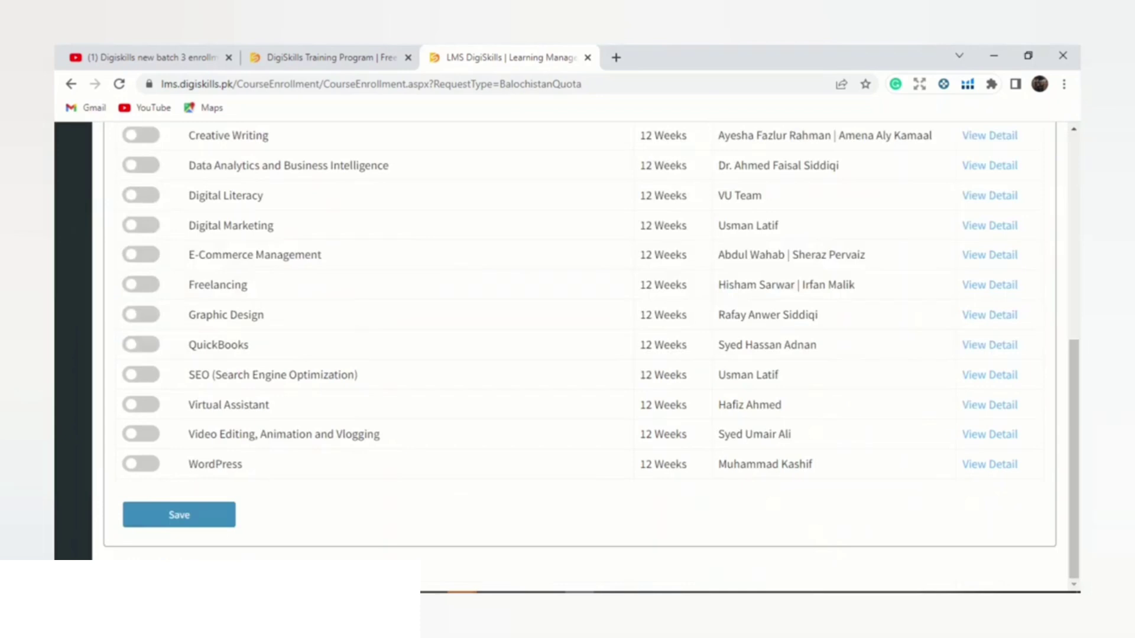
Step: Toggle on Graphic Design and E-Commerce Management, then save and confirm the enrollments
left_click(140, 315)
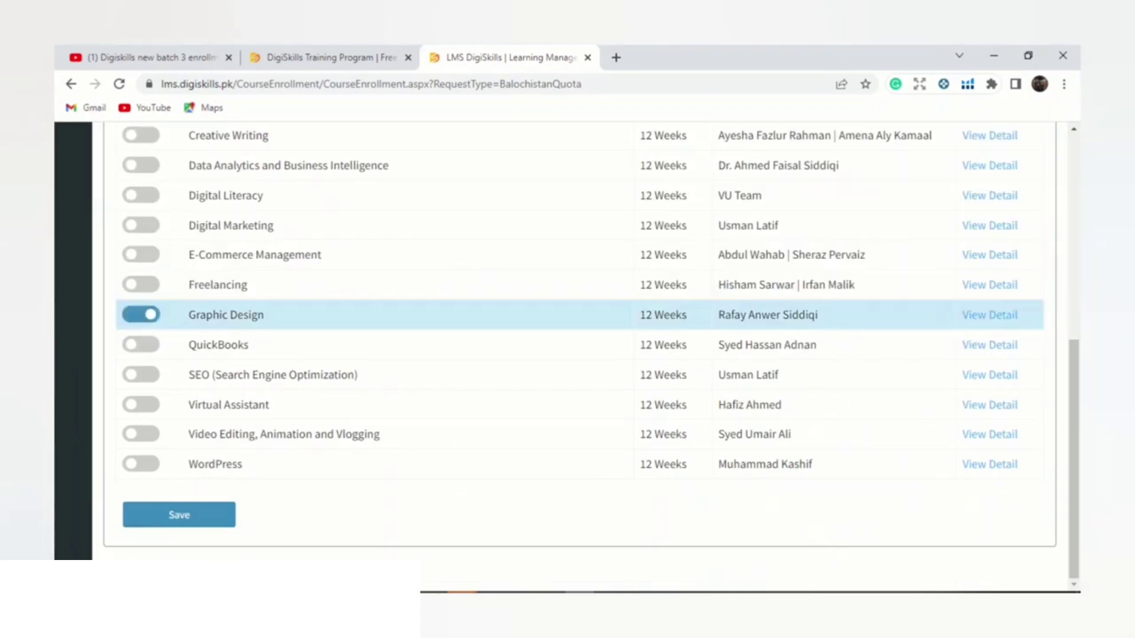
scroll(579, 355, "down", 3)
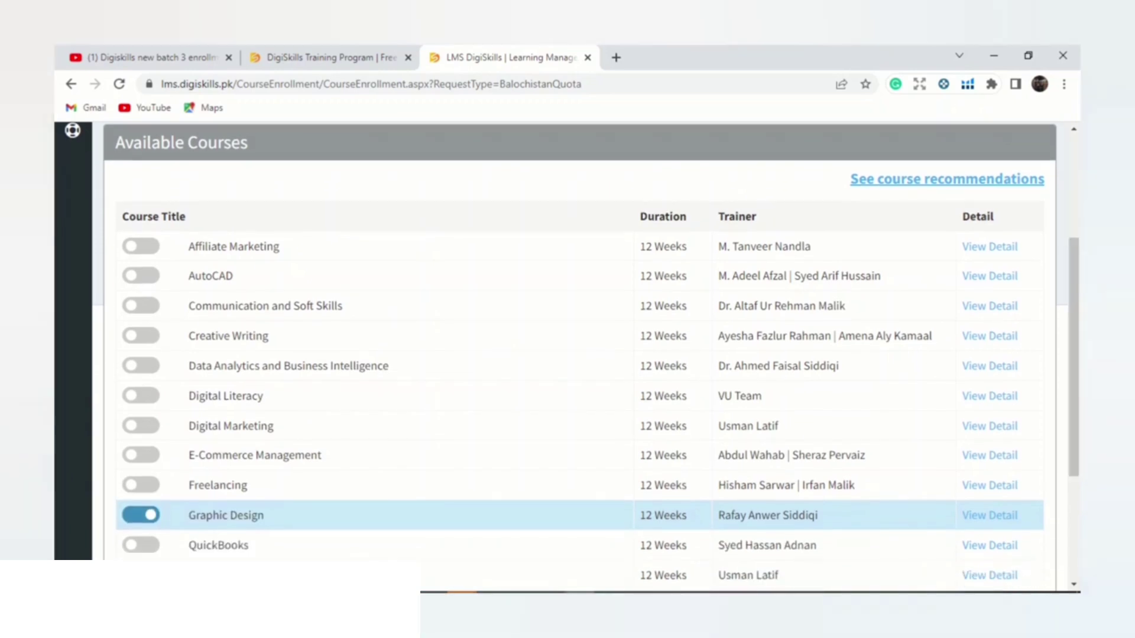
left_click(140, 455)
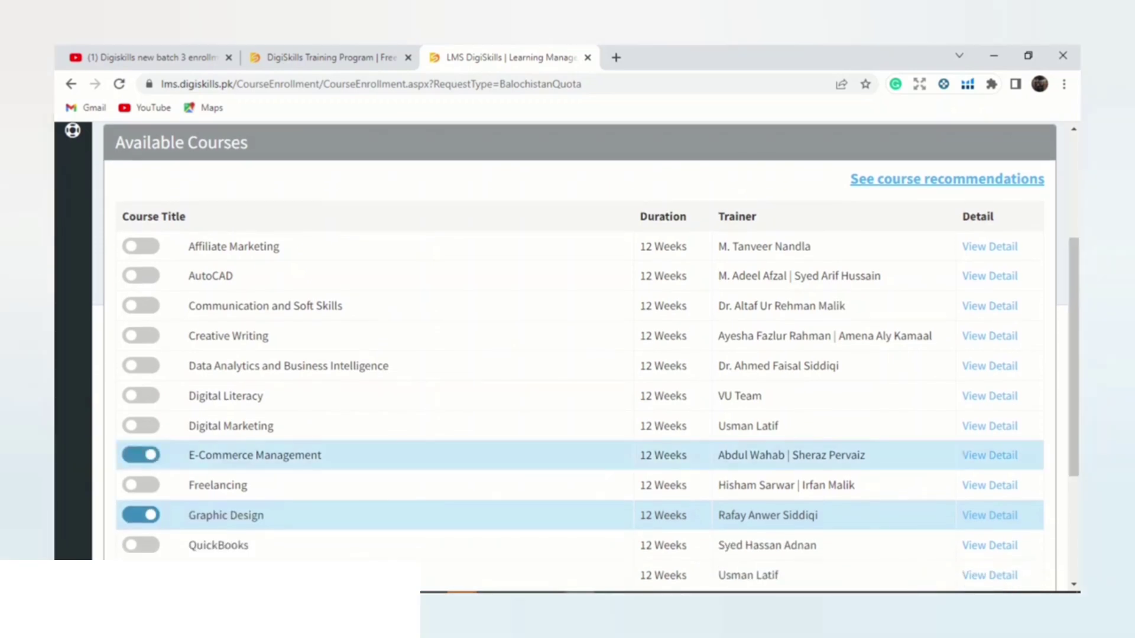
scroll(580, 355, "down", 3)
left_click(179, 515)
key("Return")
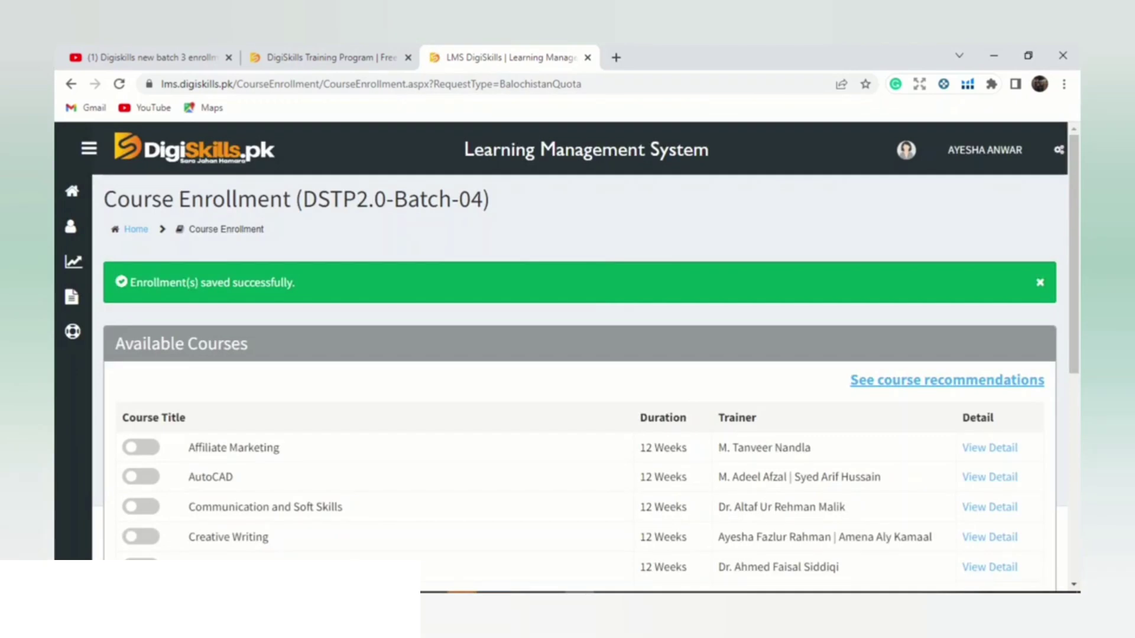
scroll(579, 354, "down", 6)
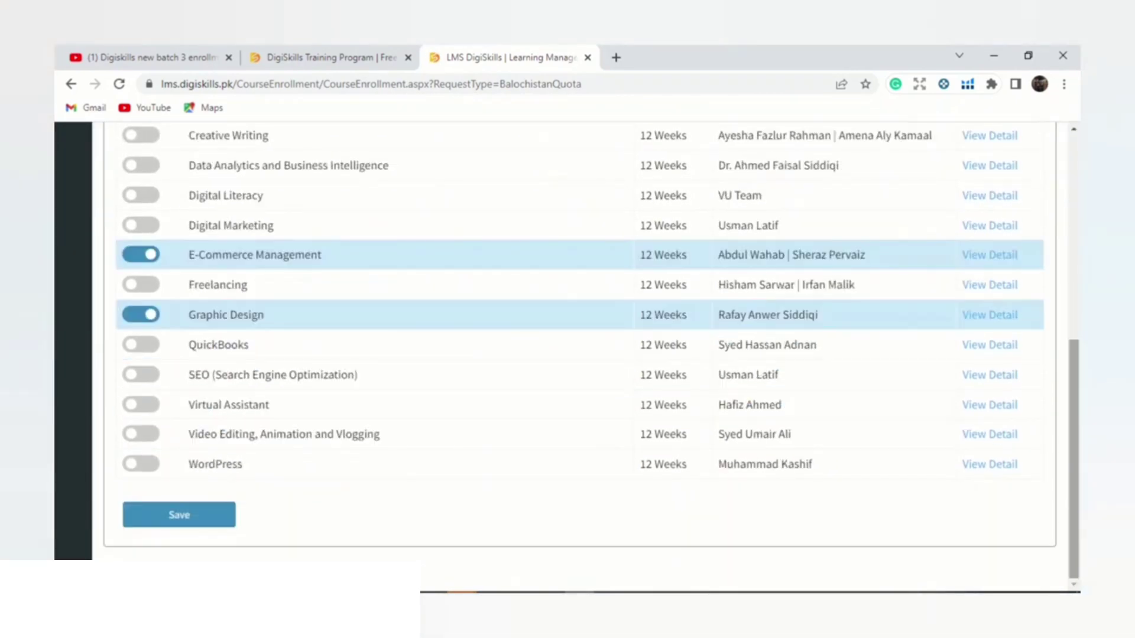
scroll(580, 354, "up", 6)
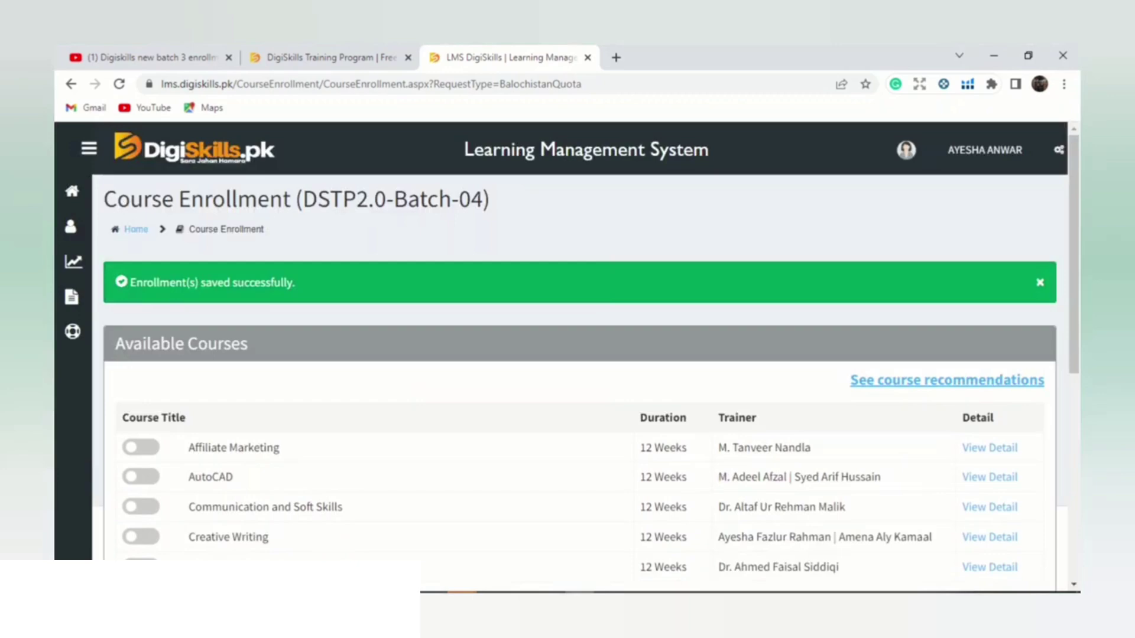